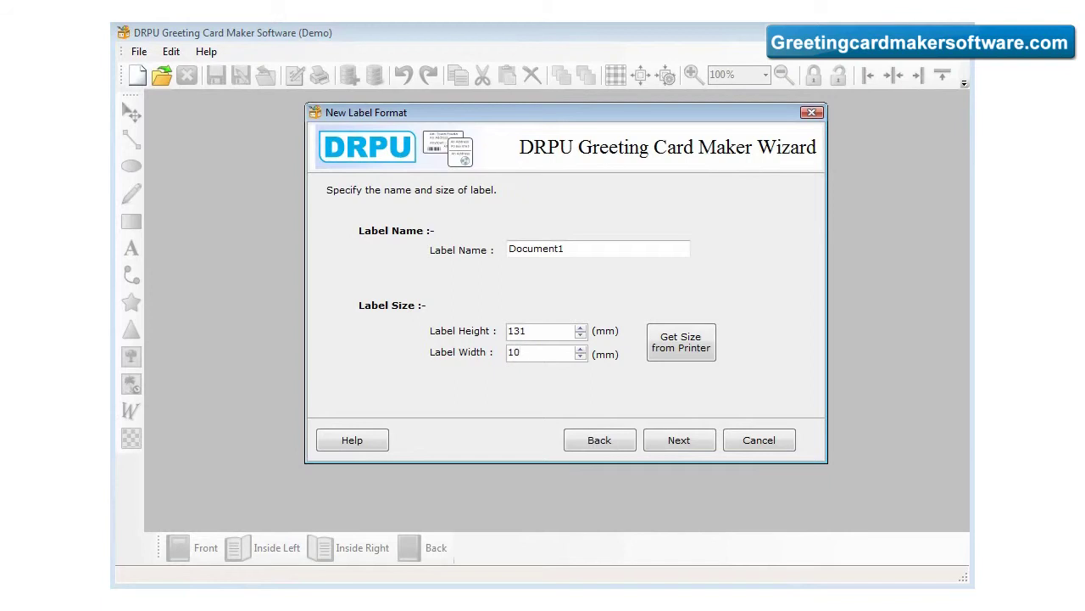
# Name the new label my_greeting_card, keeping the preset label size and the Postcard (No Fold) type.
pyautogui.doubleClick(534, 249)
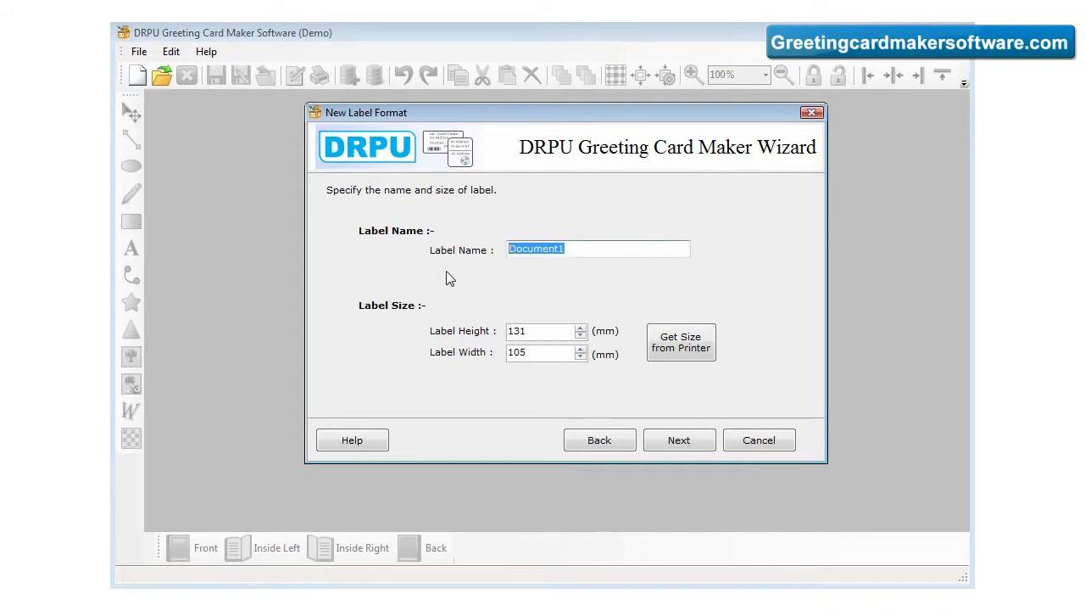
pyautogui.write('my_greeting')
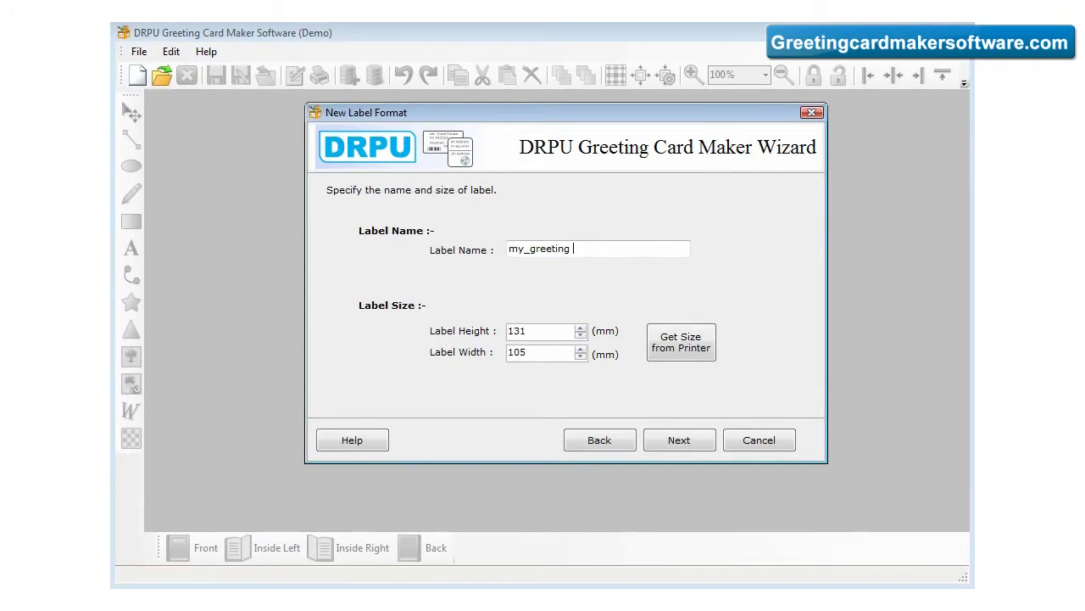
pyautogui.write('_card')
pyautogui.click(679, 437)
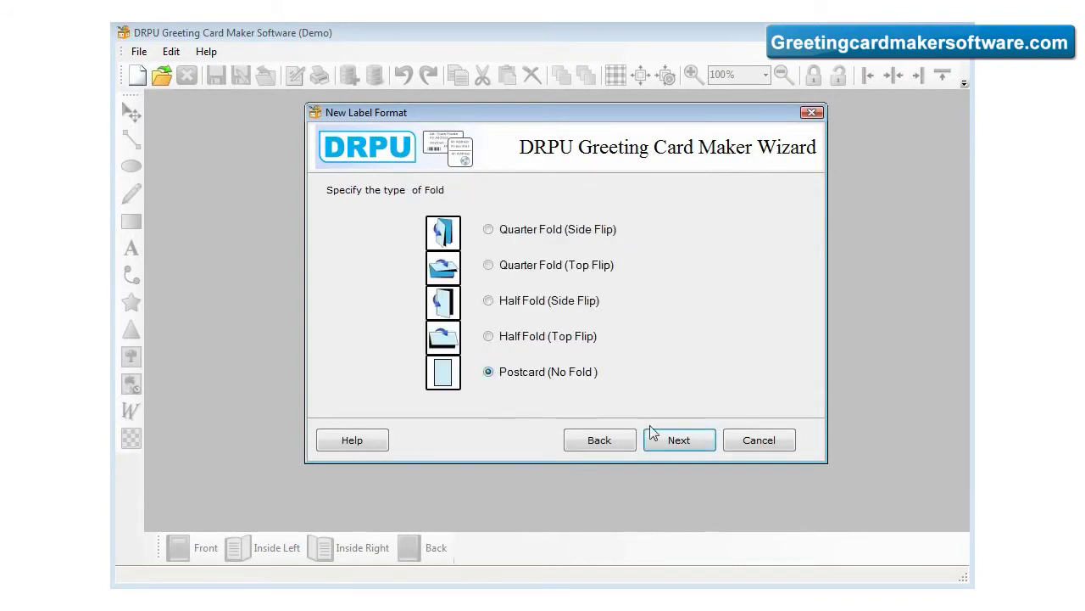
pyautogui.click(676, 436)
pyautogui.click(670, 439)
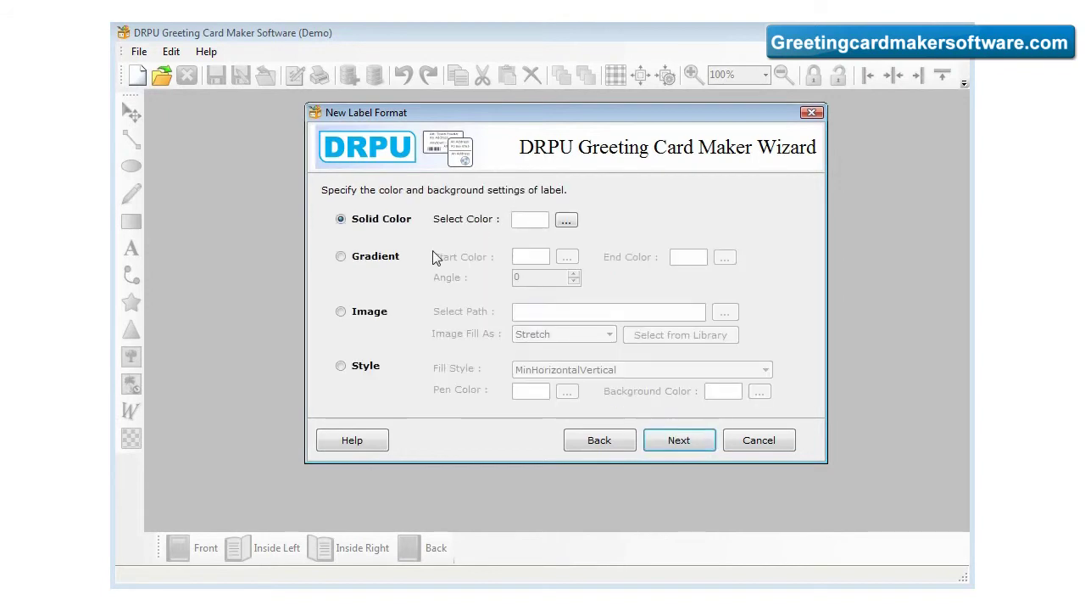
# Set the card background to an image, using image01.jpg with the Stretch fill.
pyautogui.click(360, 312)
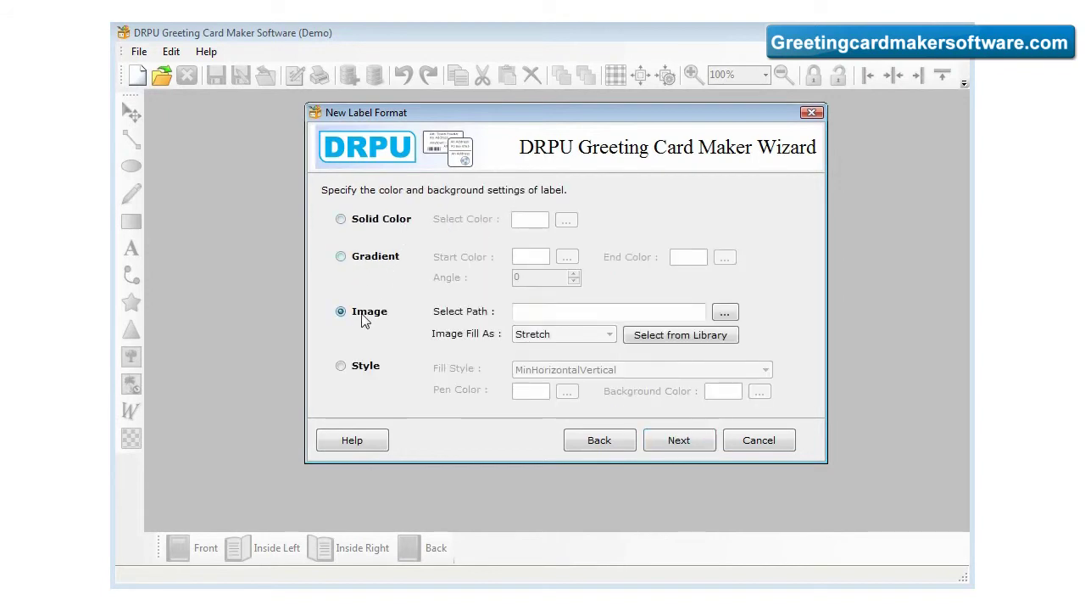
pyautogui.click(725, 313)
pyautogui.click(507, 266)
pyautogui.click(691, 502)
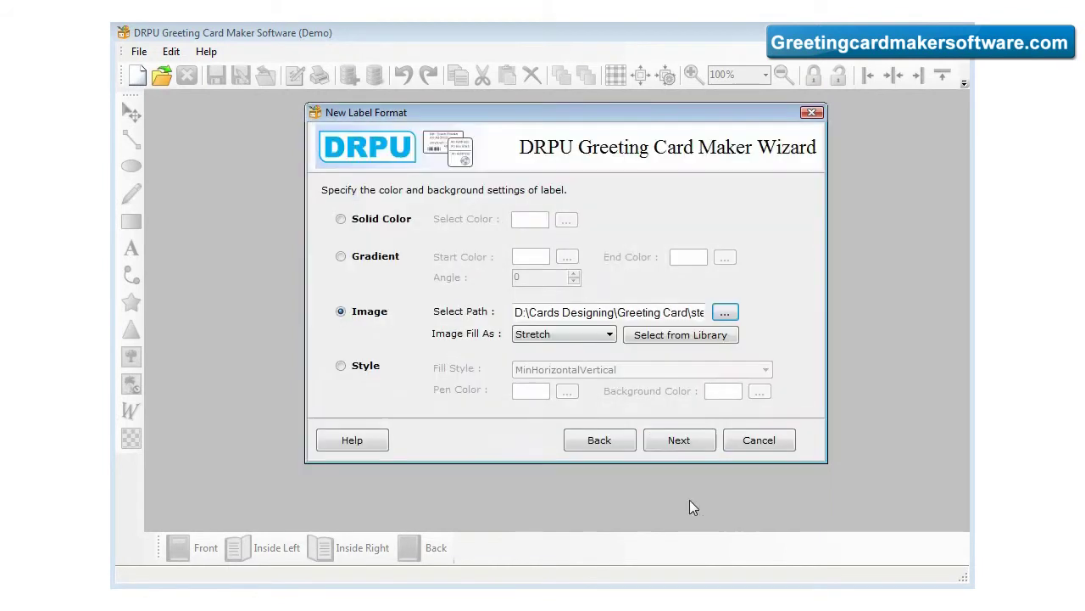
pyautogui.click(679, 440)
# Leave the wizard's text feature off and finish creating the card.
pyautogui.click(386, 219)
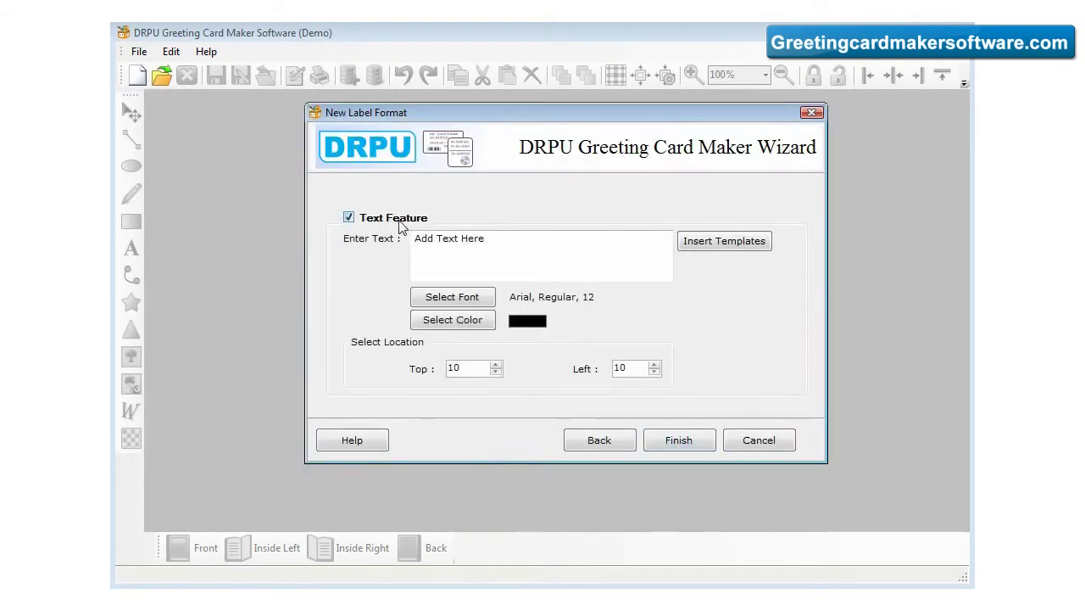
pyautogui.click(392, 219)
pyautogui.click(677, 441)
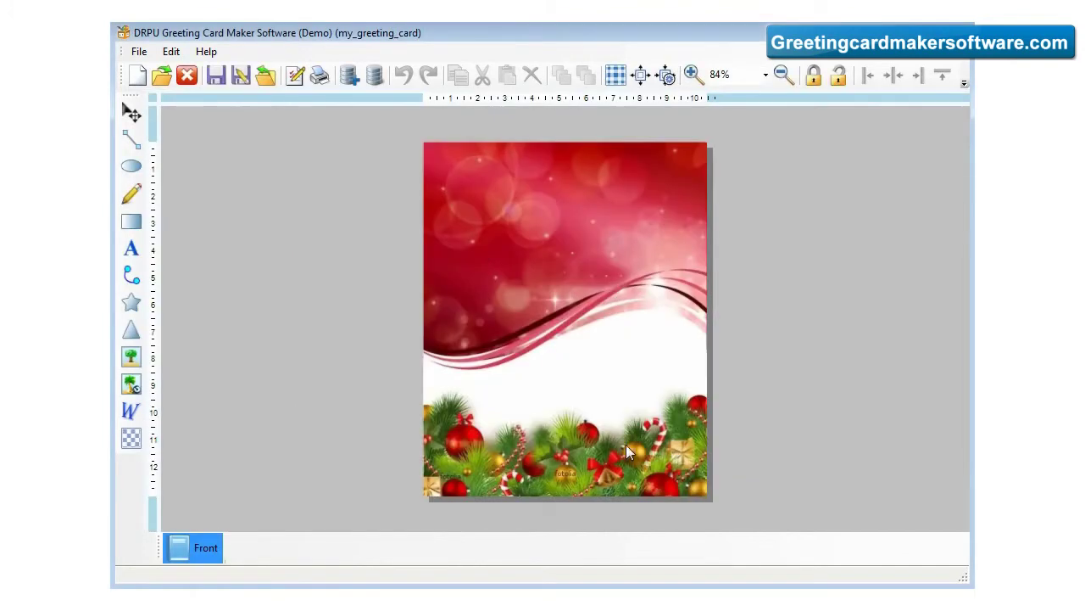
# Insert the reindeer picture image02.png, enlarge it, and position it over the lower-left part of the card.
pyautogui.click(130, 357)
pyautogui.click(394, 188)
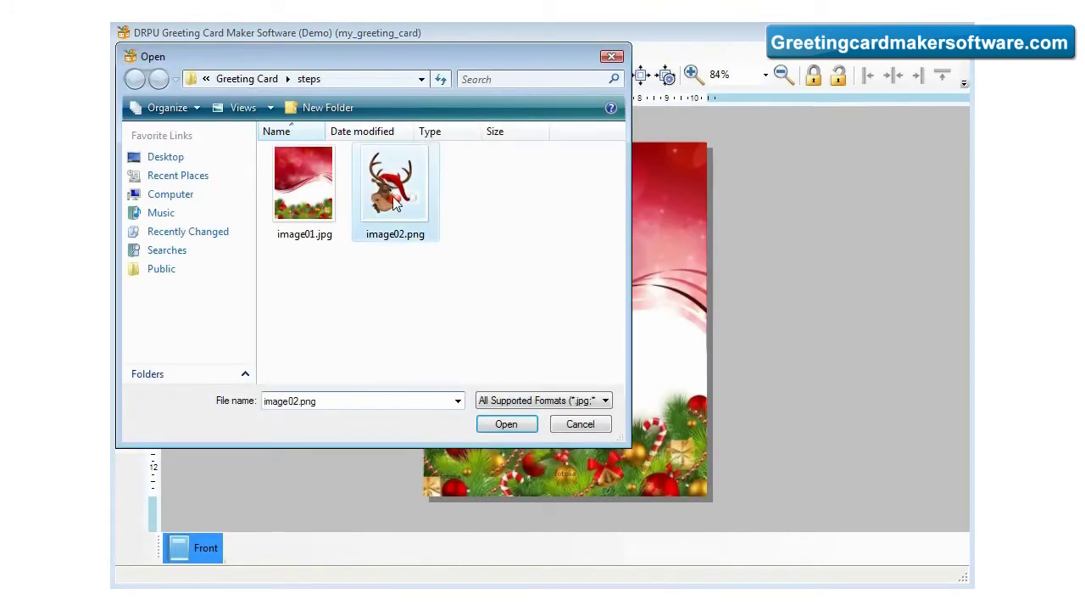
pyautogui.click(506, 425)
pyautogui.moveTo(526, 373); pyautogui.dragTo(491, 437)
pyautogui.moveTo(661, 212); pyautogui.dragTo(697, 161)
pyautogui.moveTo(479, 395); pyautogui.dragTo(485, 403)
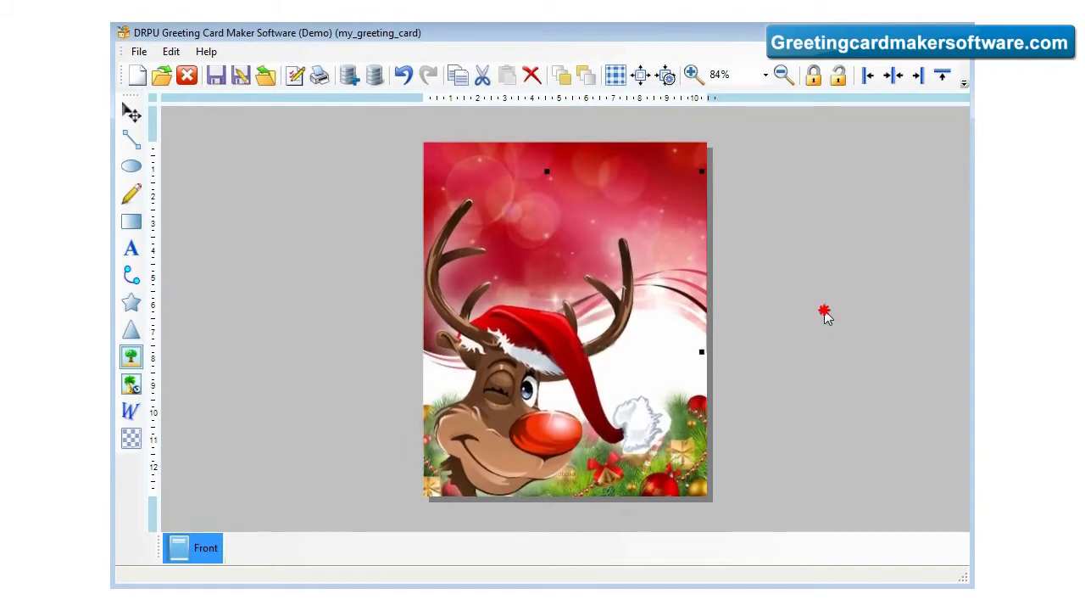
pyautogui.click(688, 174)
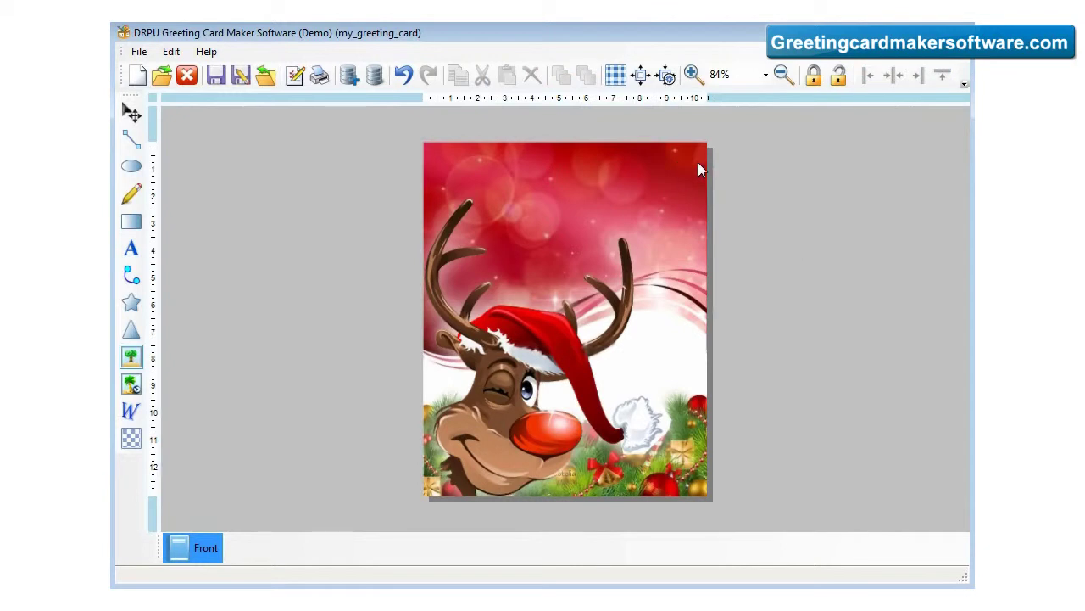
# Add a text object on the card's red upper area and change its wording to MERRY.
pyautogui.click(131, 247)
pyautogui.click(525, 207)
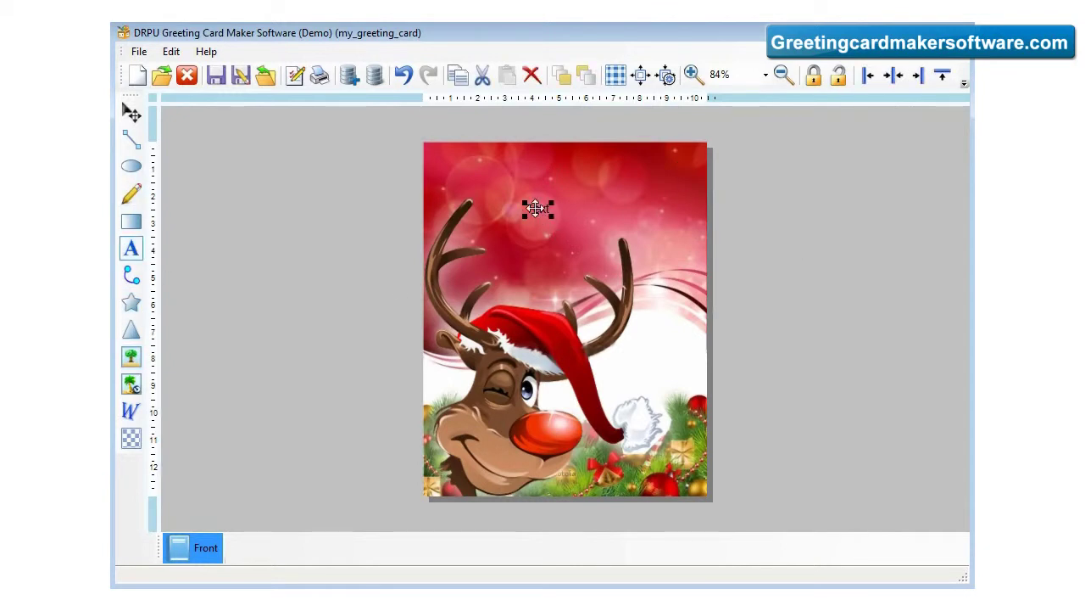
pyautogui.doubleClick(536, 215)
pyautogui.moveTo(449, 223); pyautogui.dragTo(375, 207)
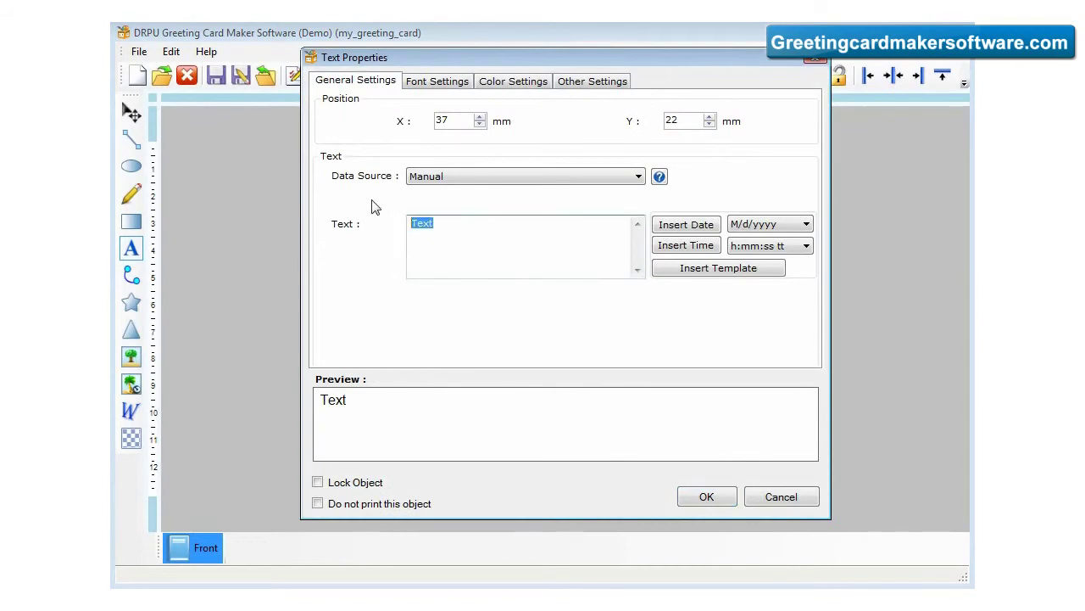
pyautogui.write('MERRY')
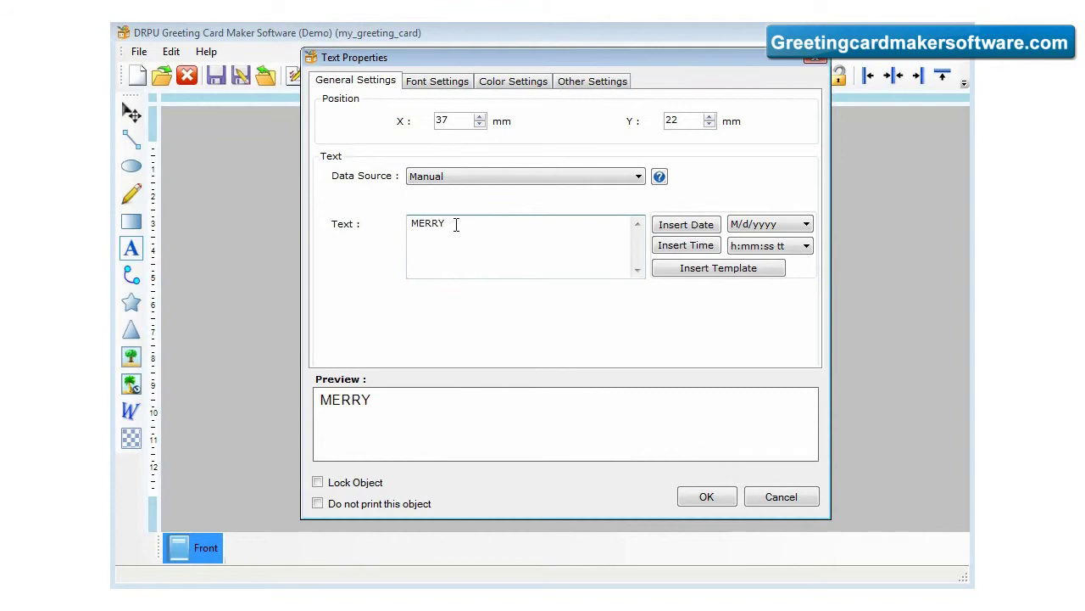
# Format the MERRY text in Arial Rounded MT Bold, bold style, size 48.
pyautogui.click(424, 81)
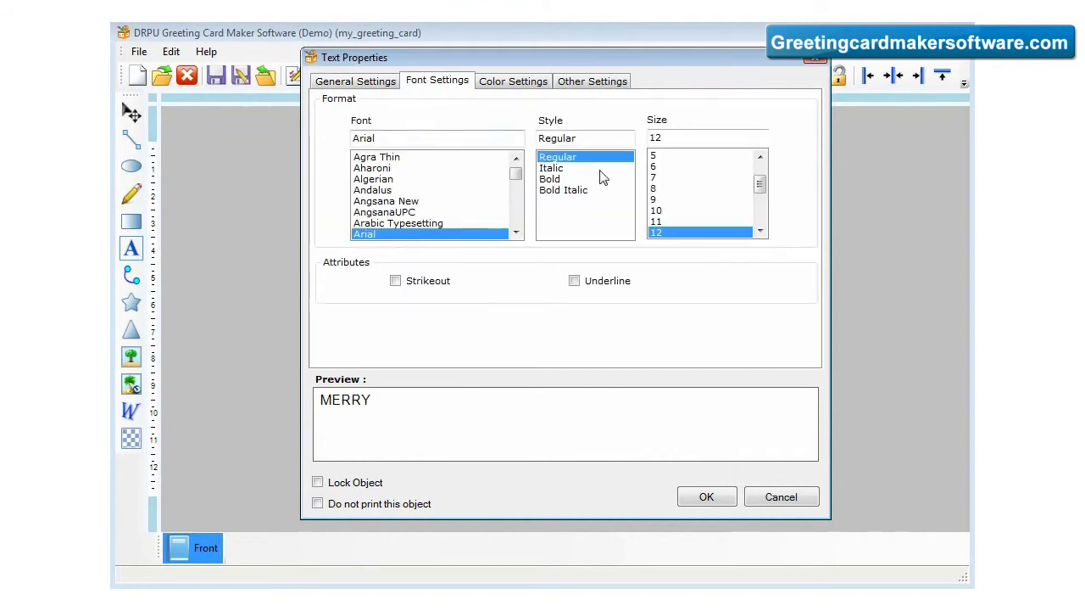
pyautogui.click(551, 179)
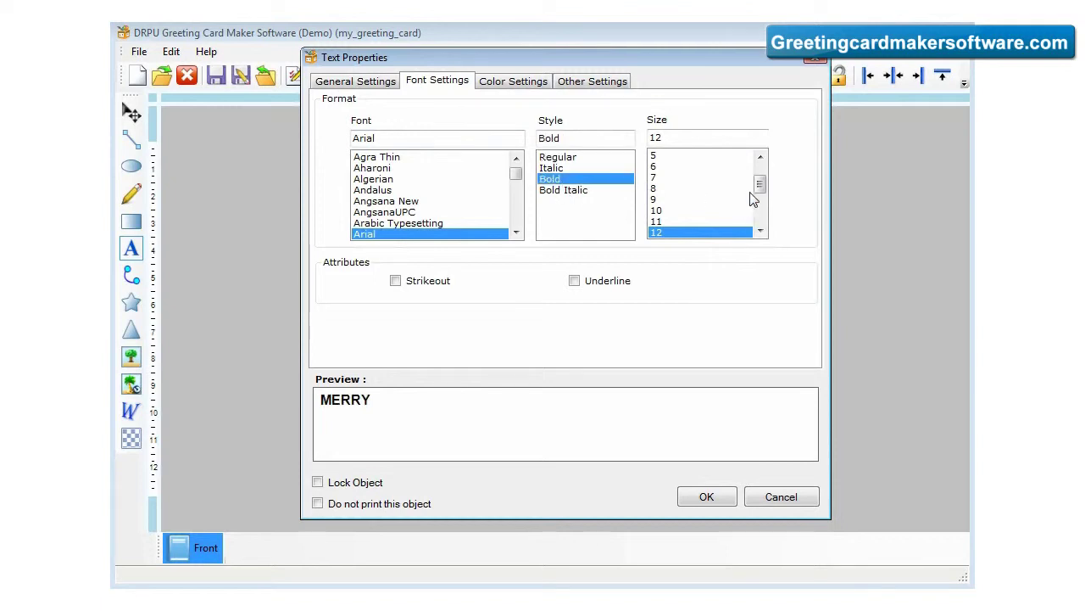
pyautogui.moveTo(393, 201); pyautogui.dragTo(392, 234)
pyautogui.moveTo(760, 183); pyautogui.dragTo(761, 213)
pyautogui.click(685, 223)
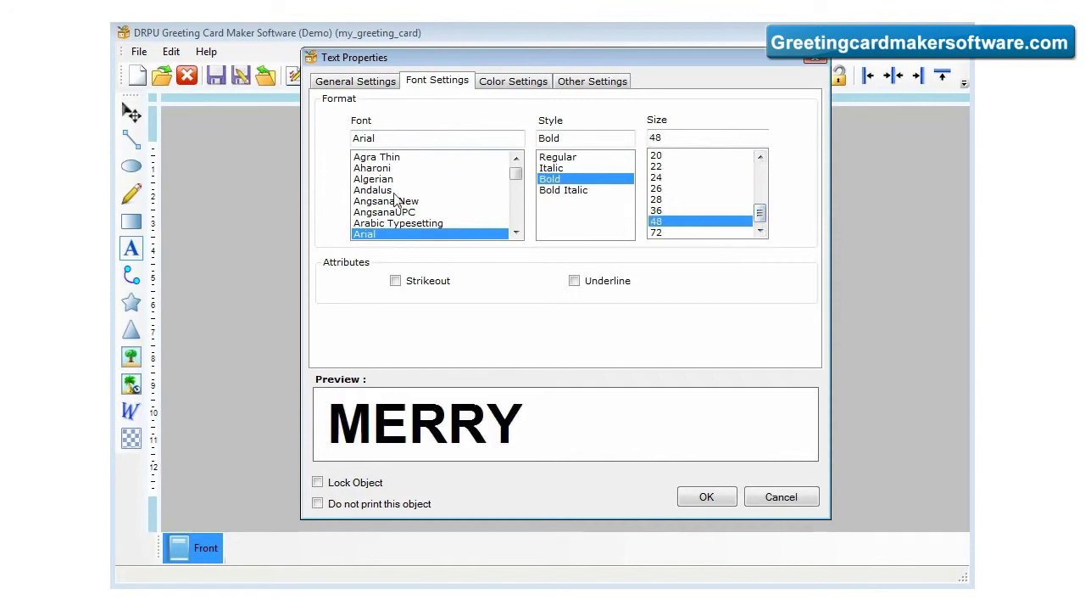
pyautogui.press('Down')
pyautogui.press('Down')
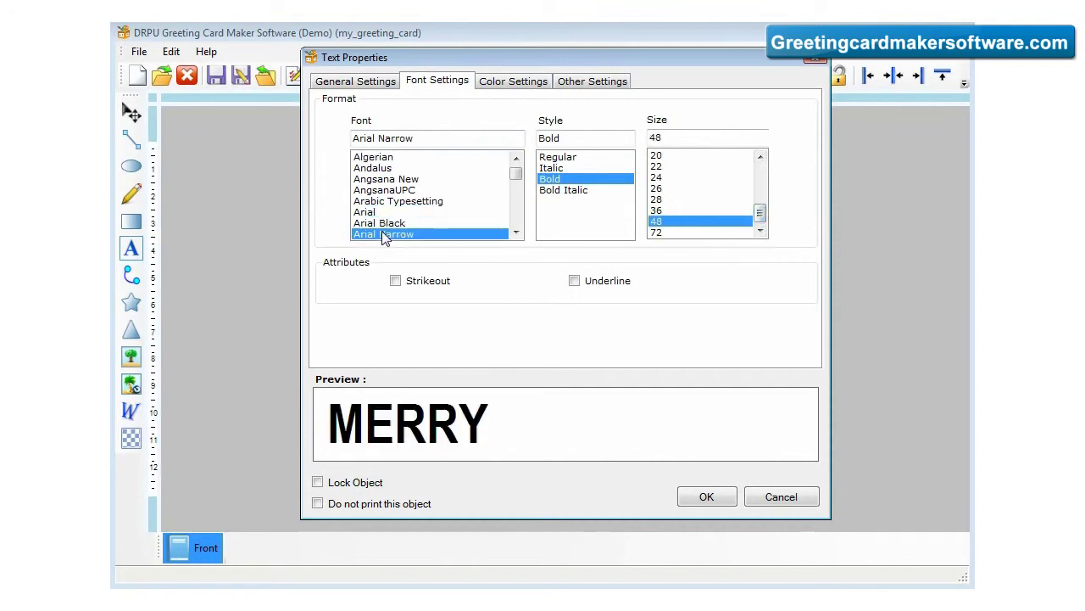
pyautogui.press('Down')
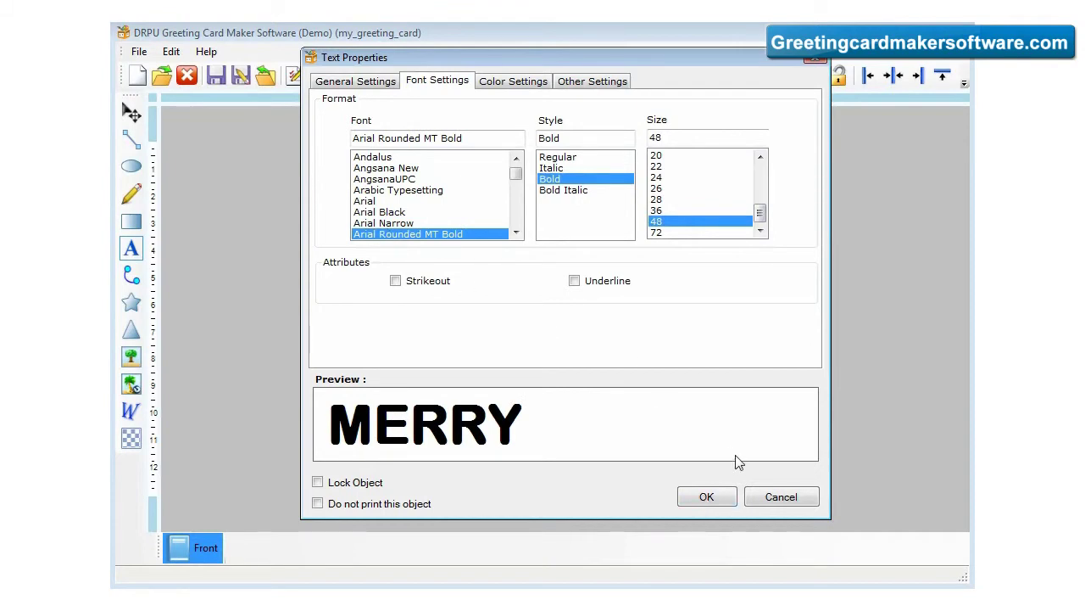
pyautogui.press('Down')
pyautogui.press('Up')
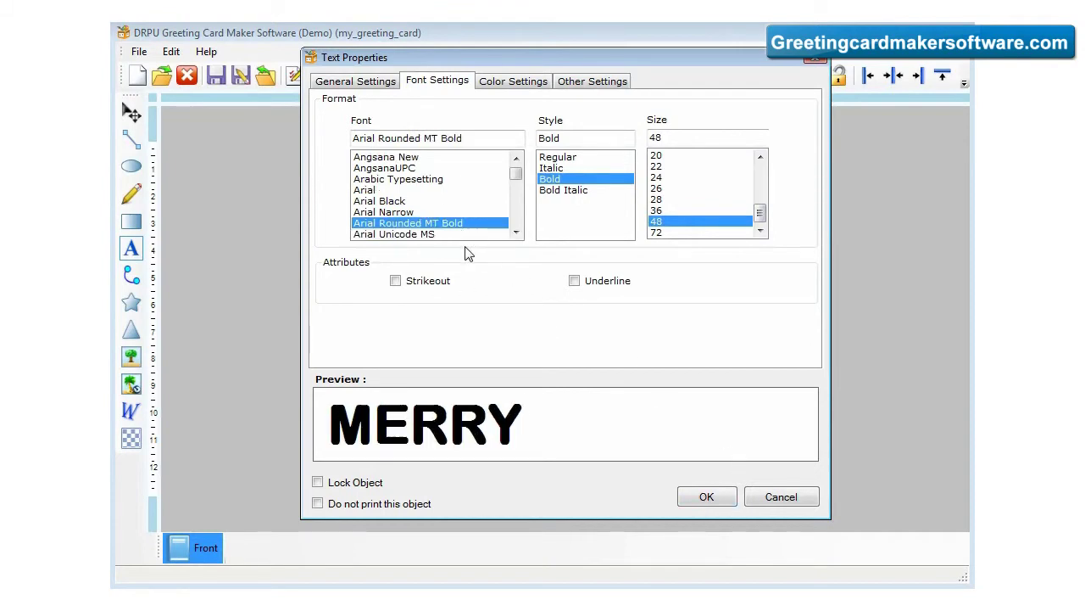
pyautogui.click(704, 498)
# Move MERRY near the card's top edge and paste a copy over it, offset slightly up and left.
pyautogui.moveTo(616, 229); pyautogui.dragTo(601, 175)
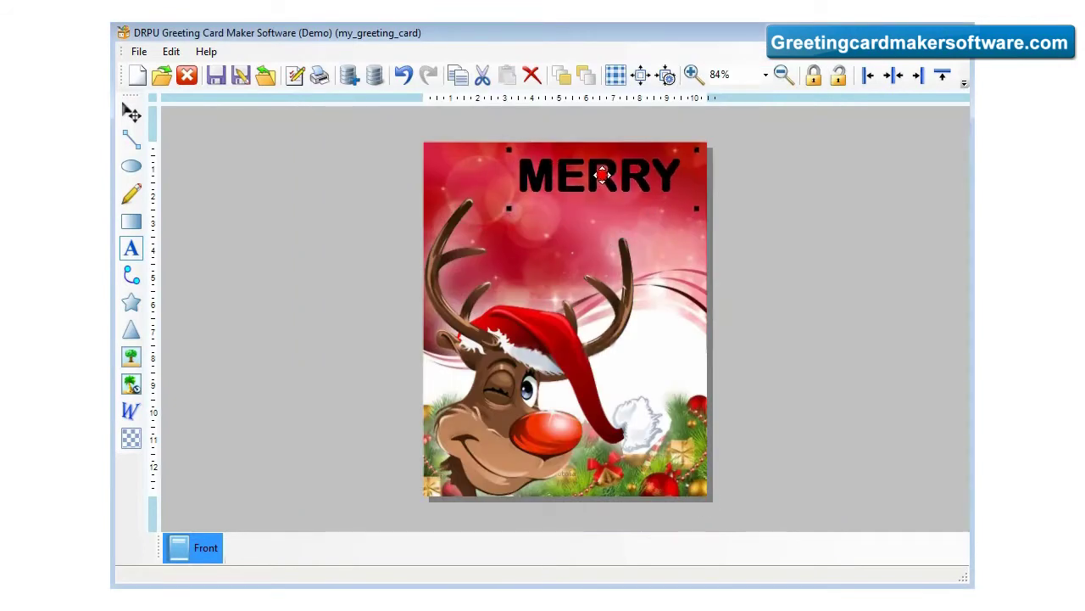
pyautogui.rightClick(602, 175)
pyautogui.click(637, 204)
pyautogui.rightClick(599, 175)
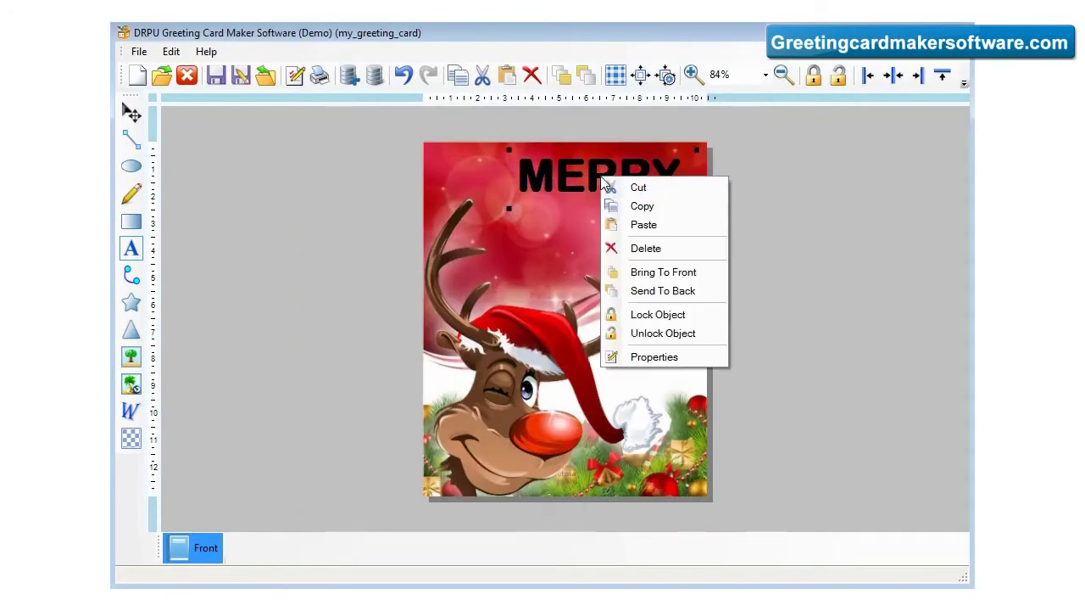
pyautogui.click(644, 226)
pyautogui.moveTo(612, 186); pyautogui.dragTo(595, 171)
# Set the fore color of the front MERRY copy to red.
pyautogui.doubleClick(595, 171)
pyautogui.click(449, 82)
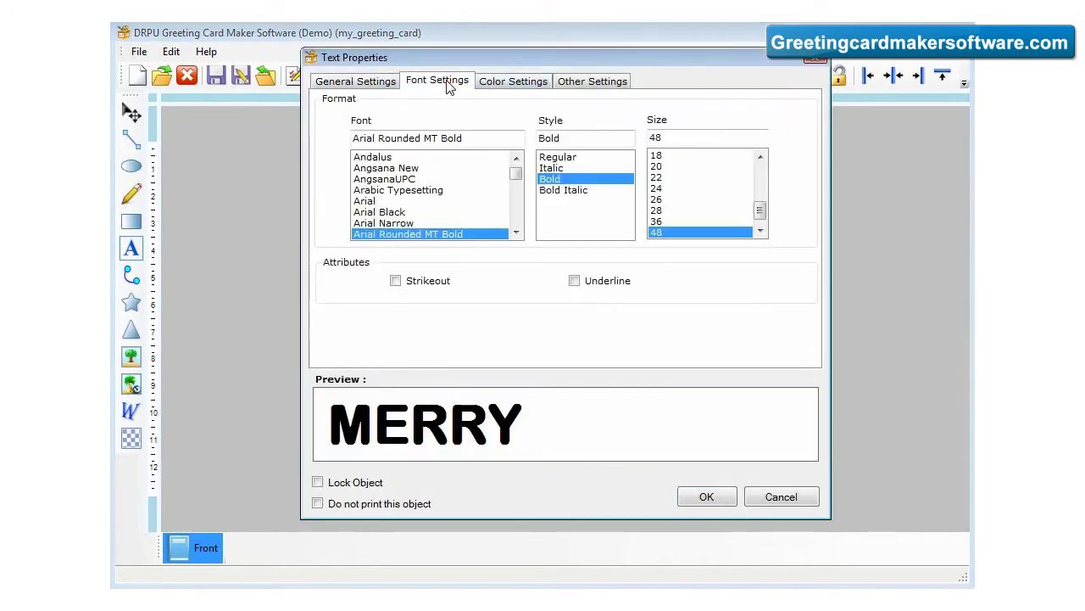
pyautogui.click(515, 81)
pyautogui.click(524, 149)
pyautogui.click(721, 111)
pyautogui.moveTo(748, 180); pyautogui.dragTo(748, 184)
pyautogui.click(409, 327)
pyautogui.click(705, 498)
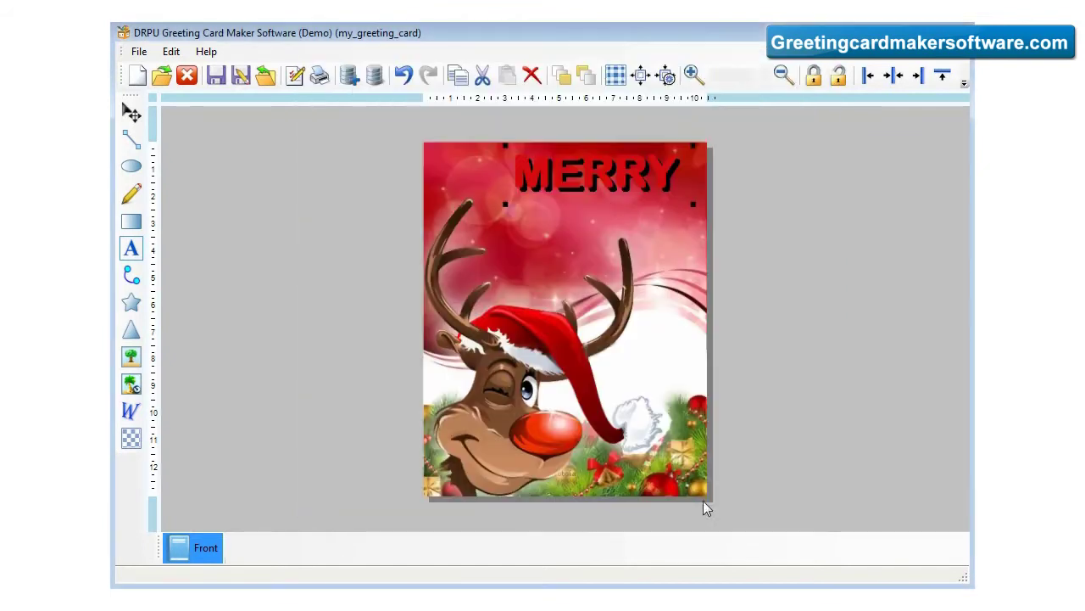
# Set the fore color of the front MERRY copy to green, RGB 20, 211, 10.
pyautogui.doubleClick(601, 173)
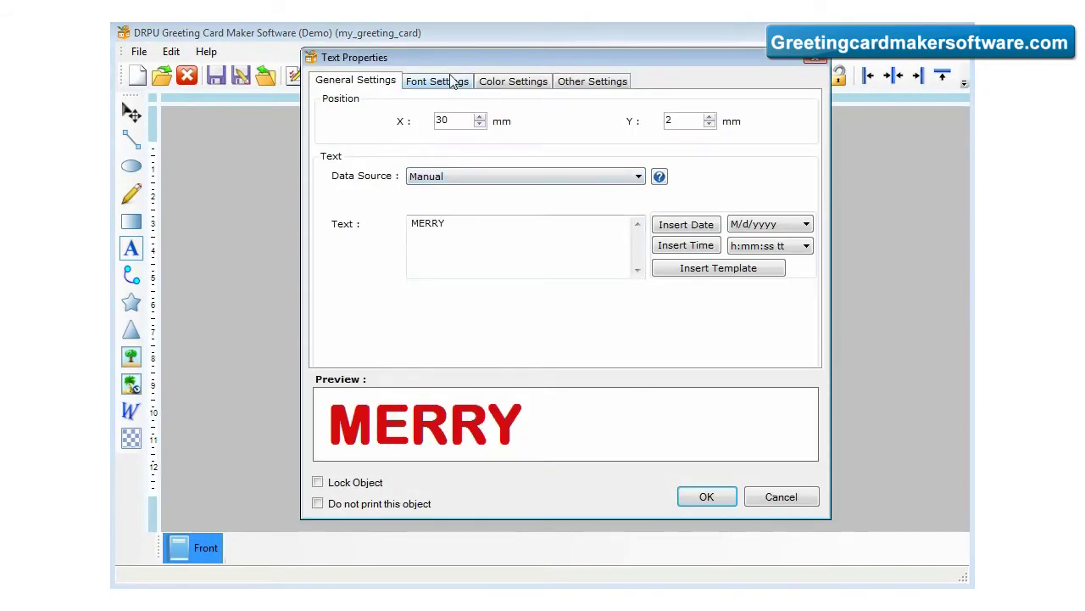
pyautogui.click(512, 81)
pyautogui.click(524, 149)
pyautogui.click(620, 105)
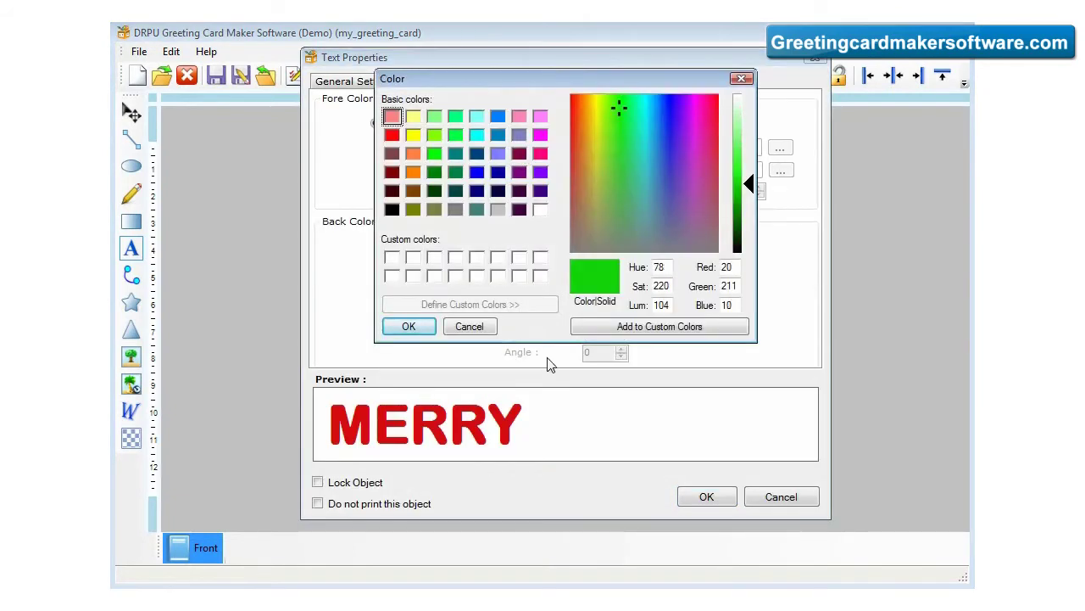
pyautogui.click(409, 327)
pyautogui.click(705, 496)
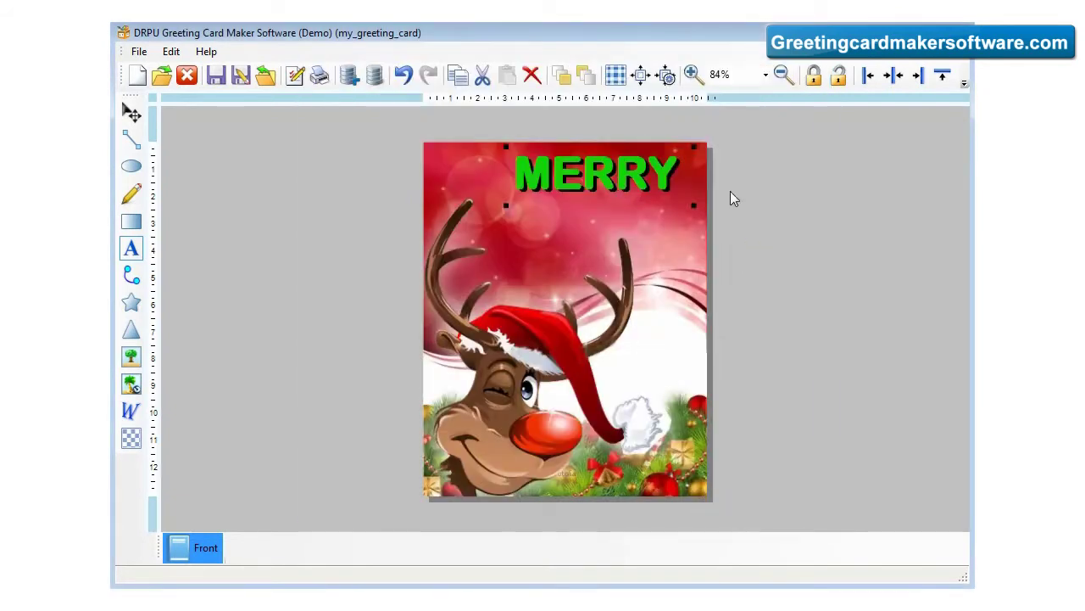
# Duplicate the green MERRY text and place the copy just below the original.
pyautogui.rightClick(665, 181)
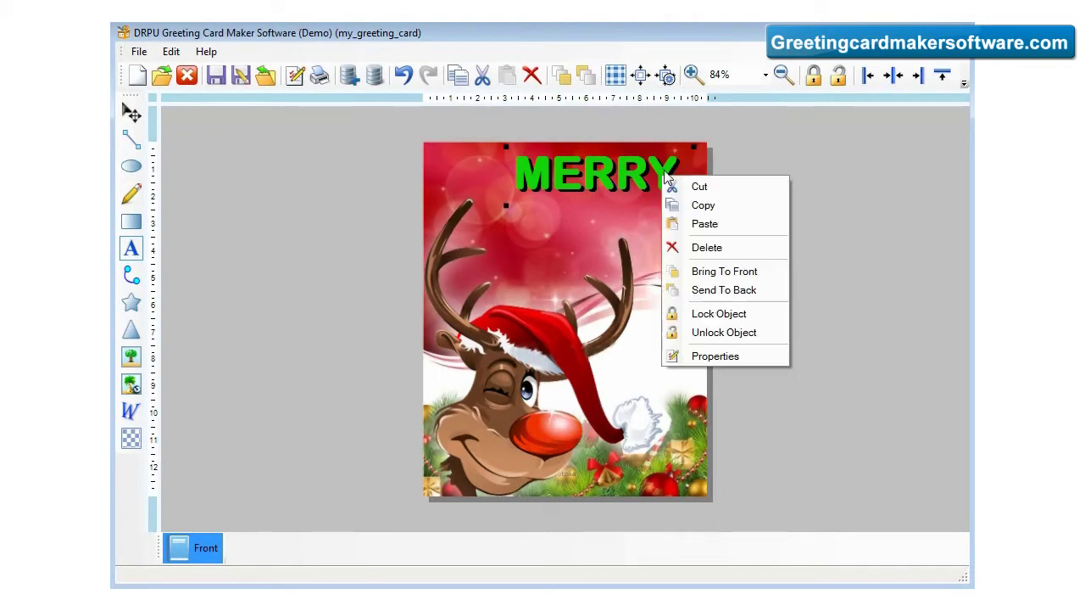
pyautogui.click(702, 203)
pyautogui.rightClick(666, 180)
pyautogui.click(689, 222)
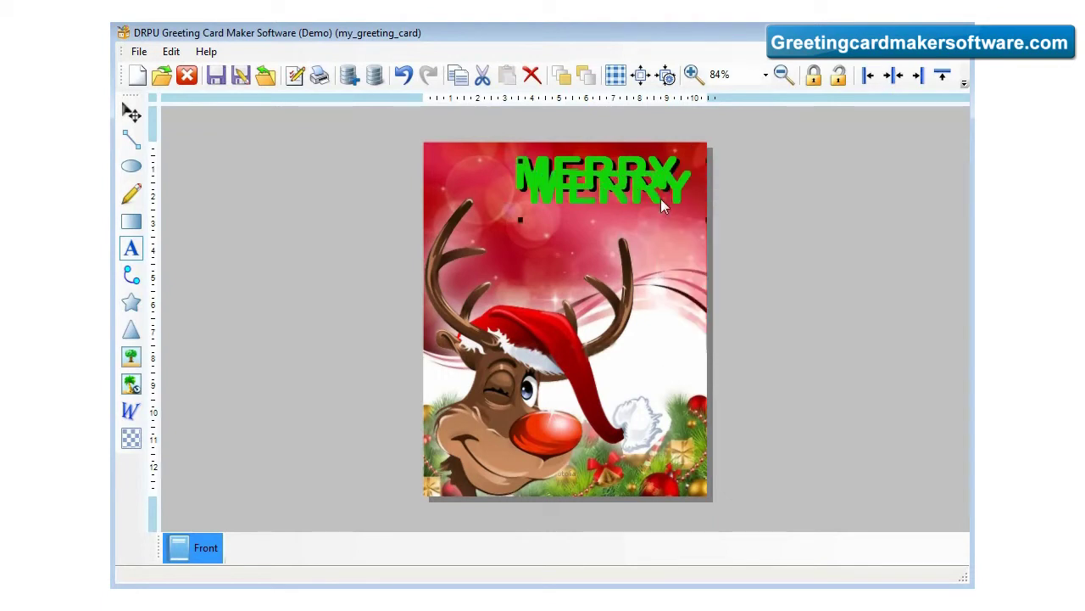
pyautogui.moveTo(648, 189); pyautogui.dragTo(649, 223)
# Change the lower green text to CHRISTMAS and position it across the card beneath MERRY.
pyautogui.doubleClick(648, 222)
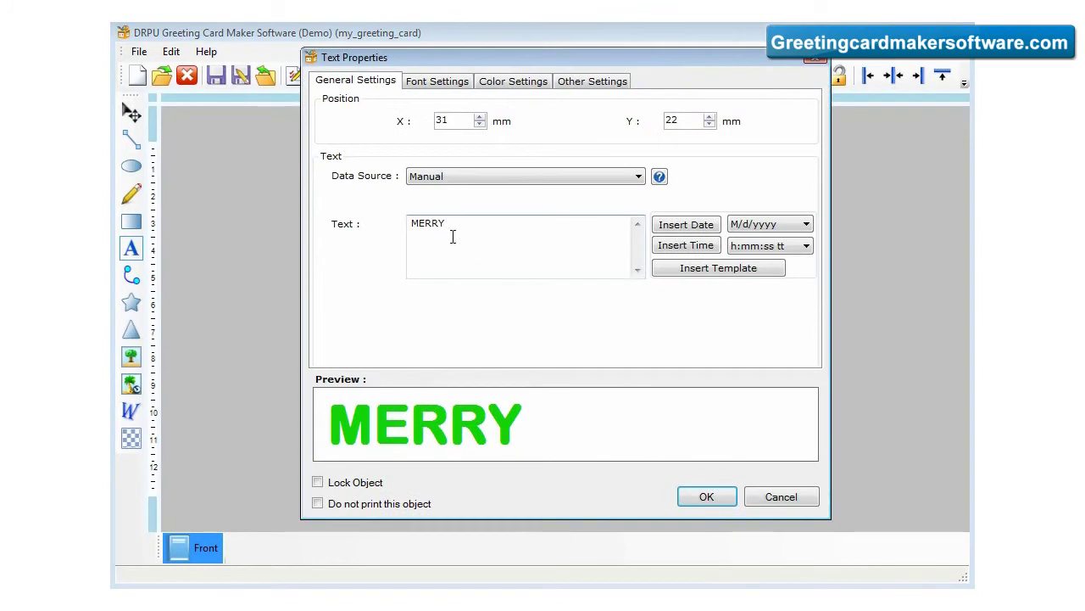
pyautogui.moveTo(442, 224); pyautogui.dragTo(352, 237)
pyautogui.write('CHRISTMAS')
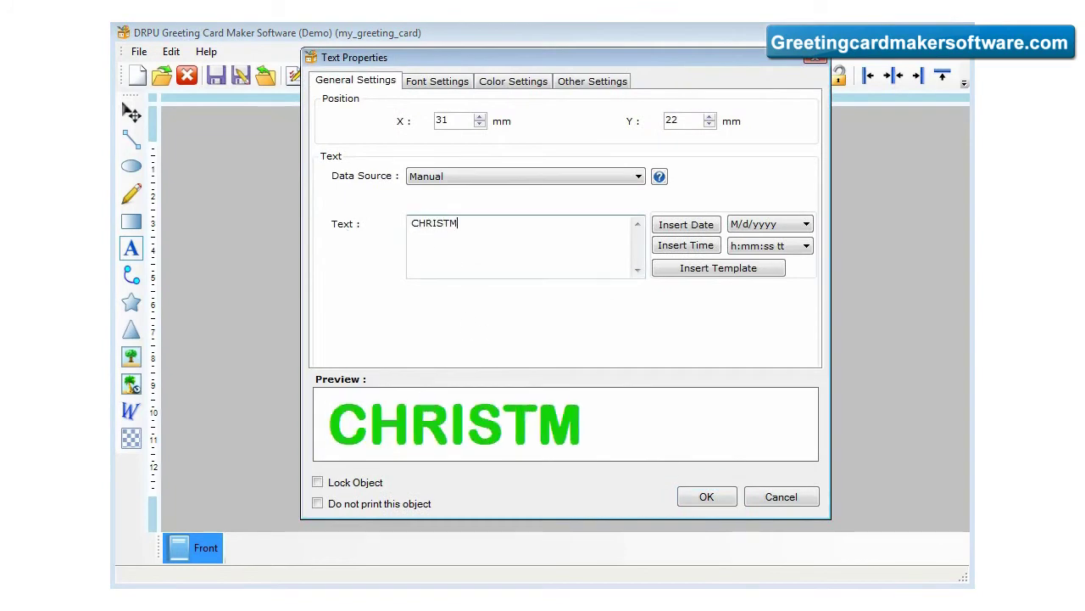
pyautogui.click(704, 497)
pyautogui.moveTo(641, 233); pyautogui.dragTo(548, 216)
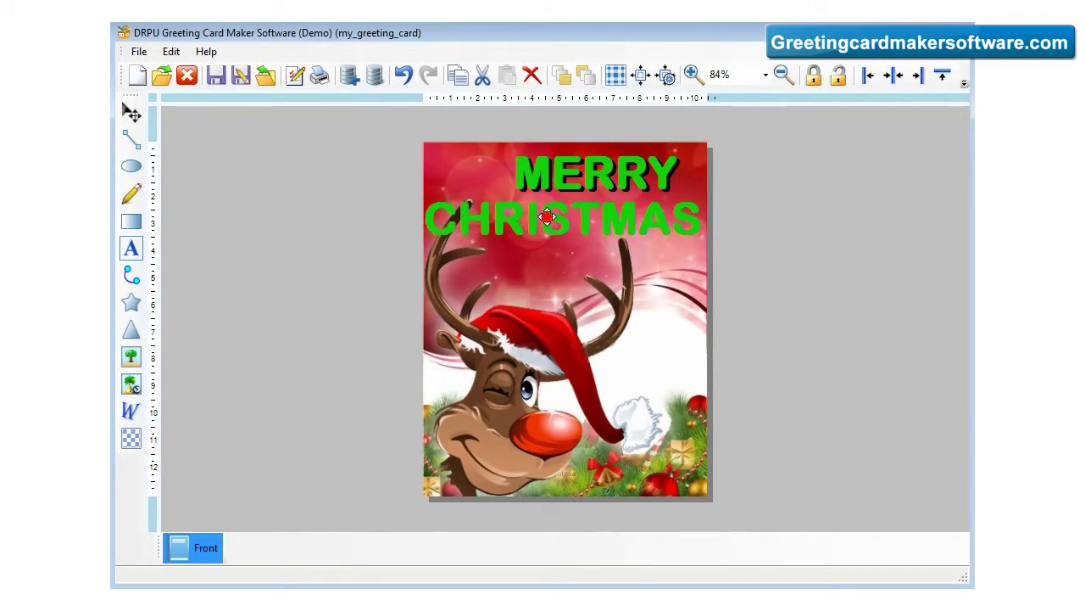
# Set the CHRISTMAS text's font size to 39 and reposition the text beneath MERRY.
pyautogui.doubleClick(613, 222)
pyautogui.click(438, 82)
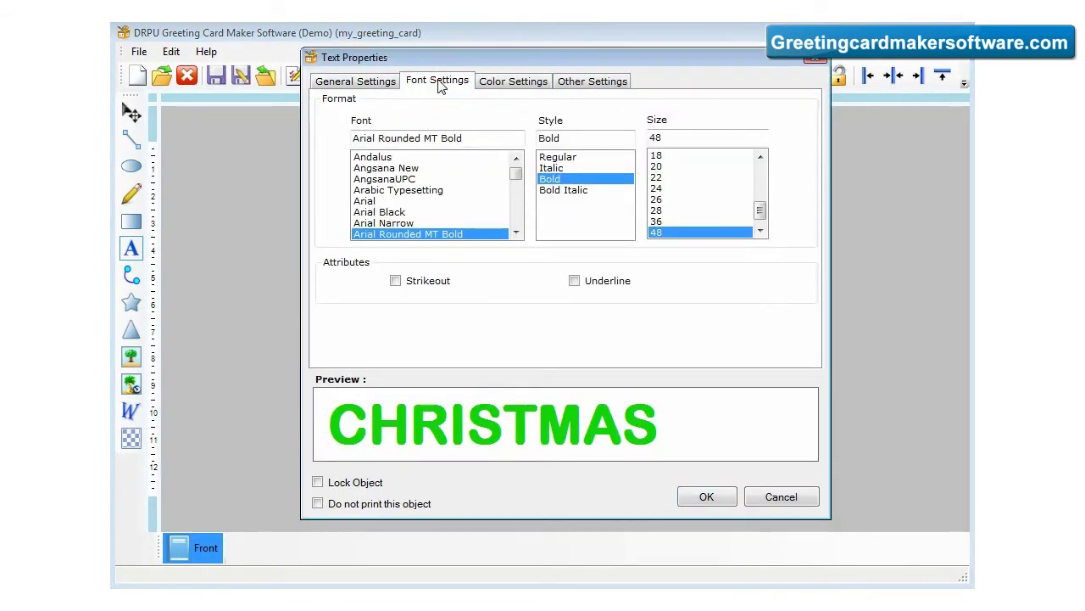
pyautogui.click(674, 221)
pyautogui.click(670, 232)
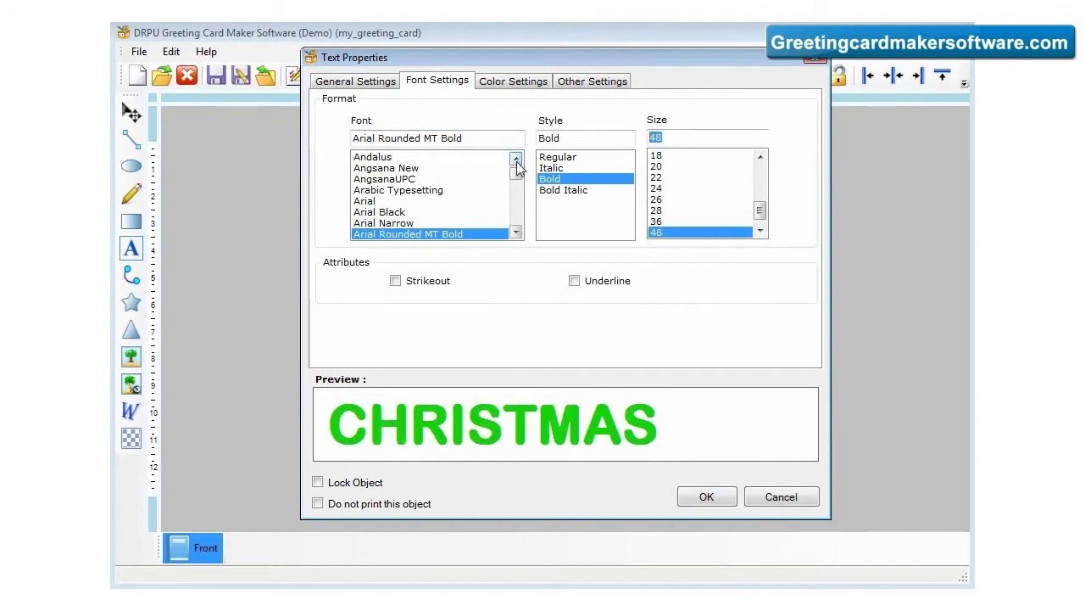
pyautogui.write('39')
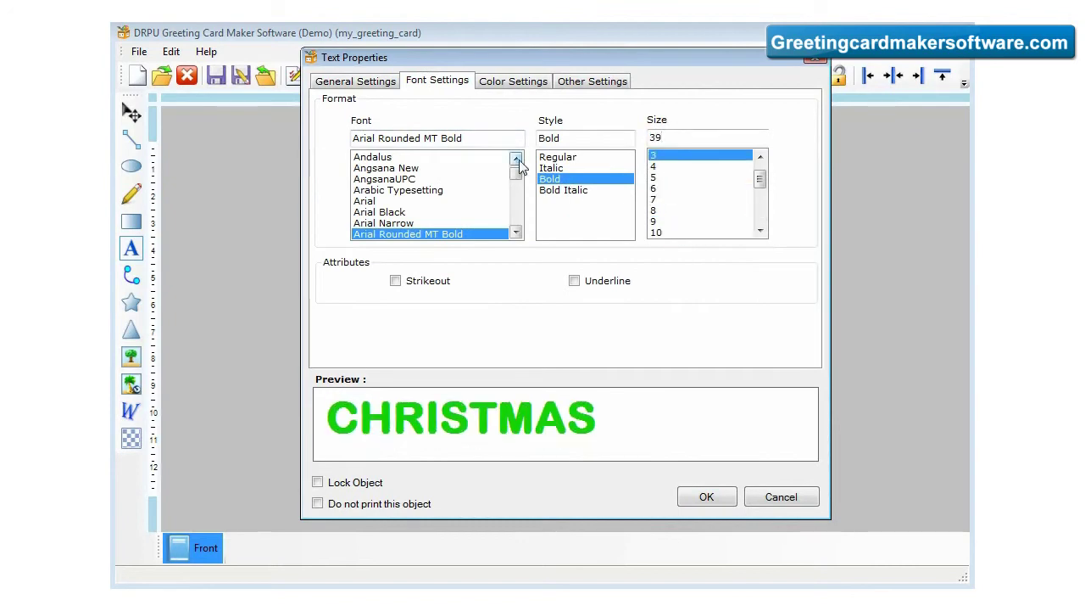
pyautogui.click(706, 496)
pyautogui.moveTo(609, 208); pyautogui.dragTo(614, 218)
# Duplicate the green CHRISTMAS text and place the copy slightly offset over the original.
pyautogui.rightClick(617, 218)
pyautogui.click(632, 243)
pyautogui.rightClick(605, 212)
pyautogui.click(623, 252)
pyautogui.moveTo(606, 244); pyautogui.dragTo(598, 223)
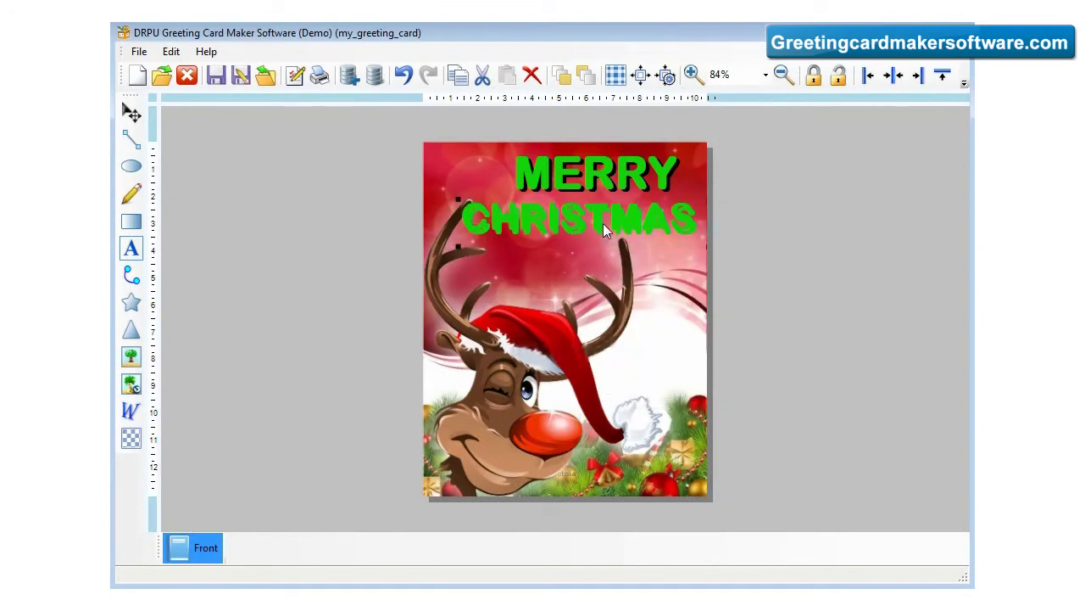
# Set the fore color of the CHRISTMAS copy to black.
pyautogui.doubleClick(603, 223)
pyautogui.click(494, 81)
pyautogui.click(526, 146)
pyautogui.click(746, 252)
pyautogui.click(702, 498)
pyautogui.click(409, 326)
pyautogui.click(703, 498)
# Send the black CHRISTMAS copy behind the green text and nudge the green text to refine the shadow offset.
pyautogui.rightClick(633, 223)
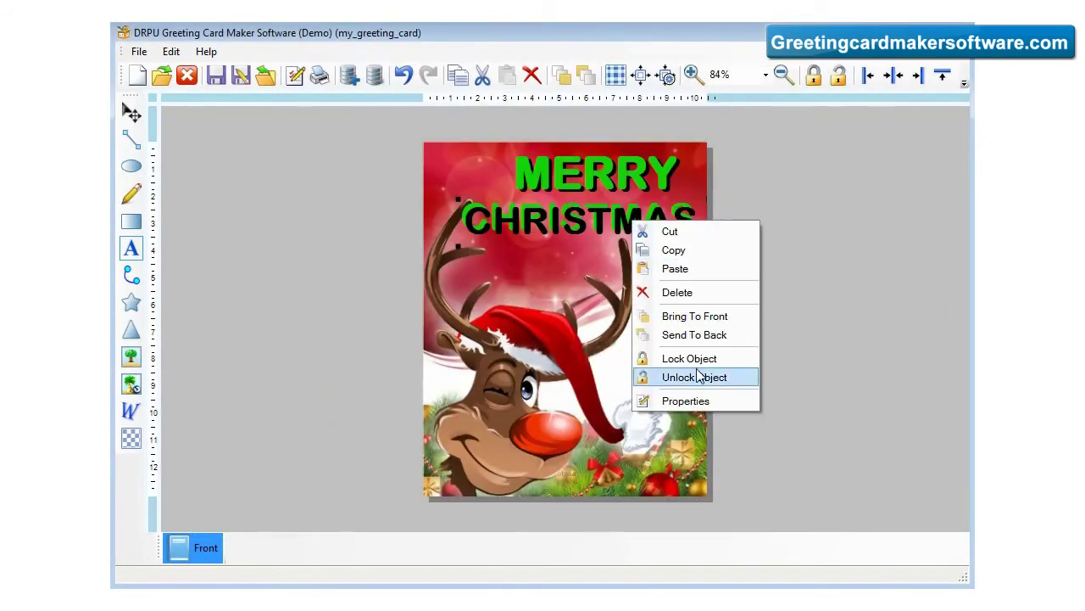
pyautogui.click(691, 335)
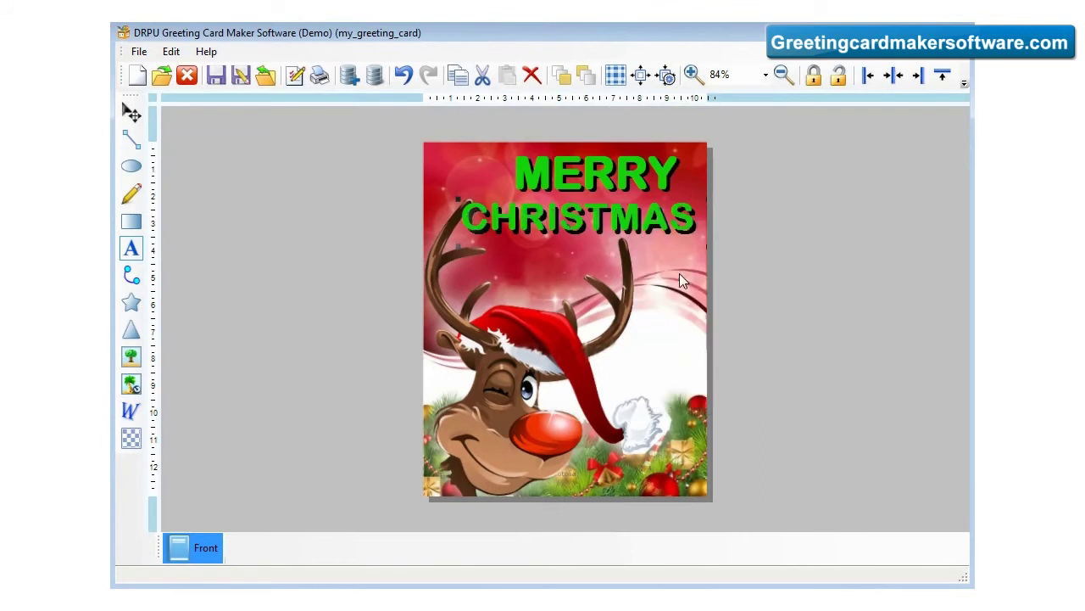
pyautogui.moveTo(689, 231); pyautogui.dragTo(687, 233)
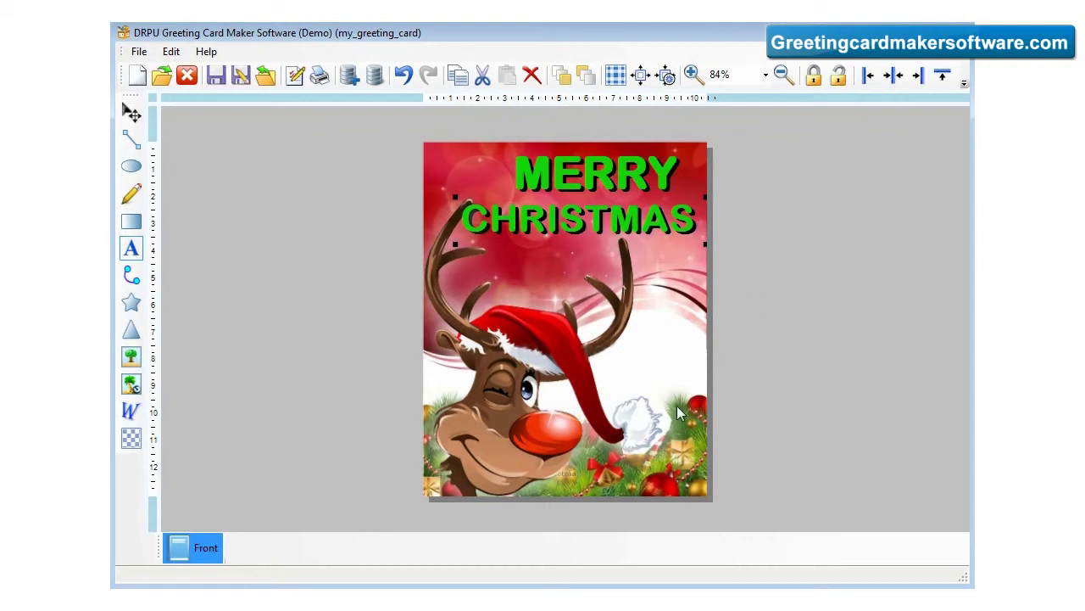
pyautogui.click(450, 304)
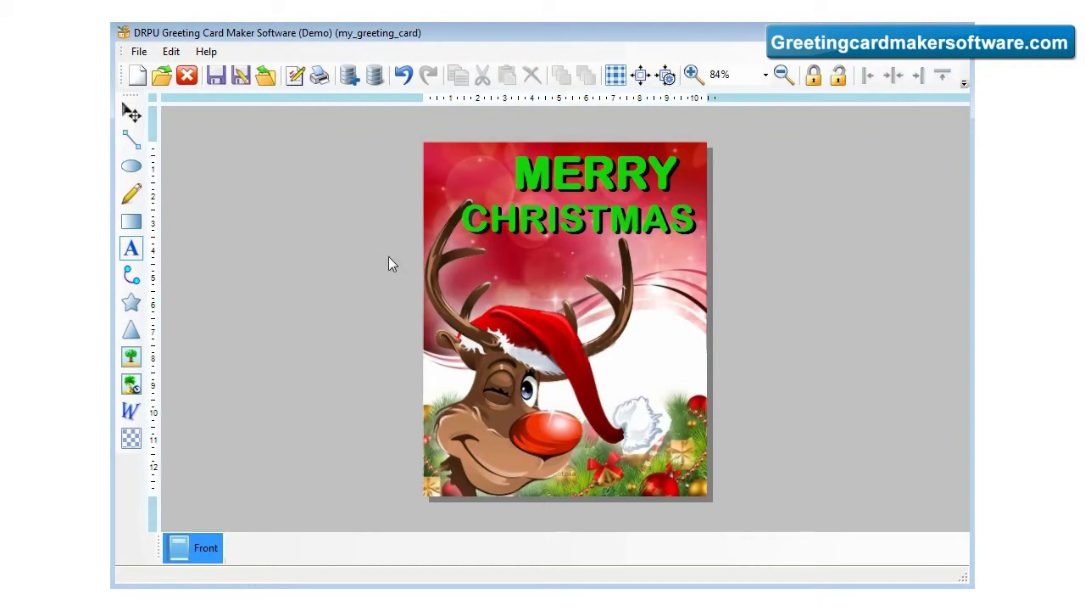
# Save the card design as a DRPU Greeting Card Maker (*.gtm) file in the steps folder.
pyautogui.click(139, 52)
pyautogui.click(188, 134)
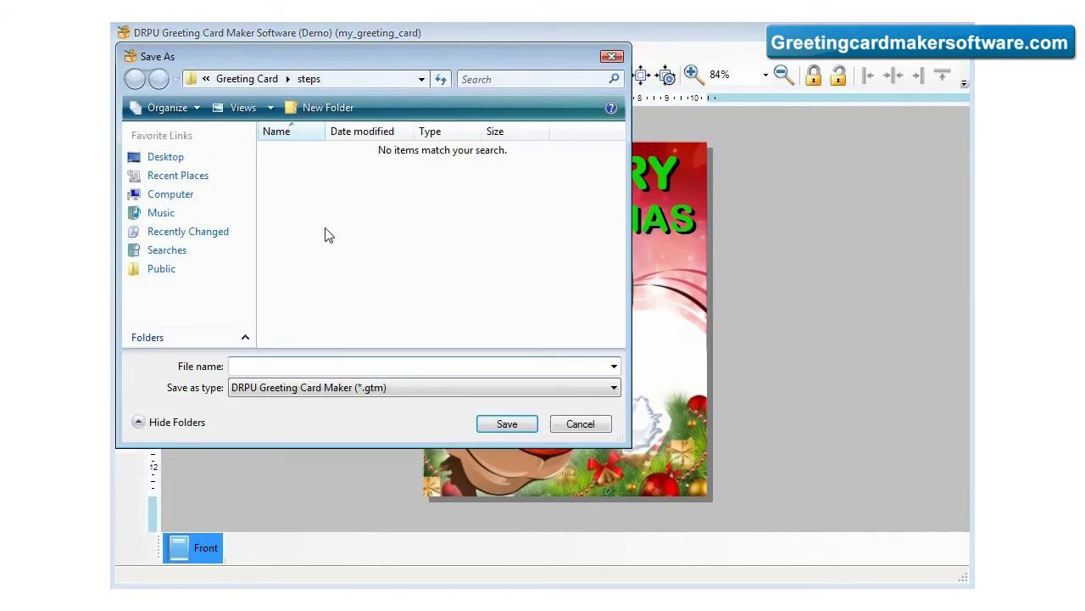
pyautogui.write('MY_')
pyautogui.press('BackSpace')
pyautogui.press('BackSpace')
pyautogui.press('BackSpace')
pyautogui.press('BackSpace')
pyautogui.press('BackSpace')
pyautogui.press('BackSpace')
pyautogui.press('BackSpace')
pyautogui.press('BackSpace')
pyautogui.press('BackSpace')
pyautogui.press('BackSpace')
pyautogui.press('BackSpace')
pyautogui.press('BackSpace')
pyautogui.press('BackSpace')
pyautogui.press('BackSpace')
pyautogui.click(511, 423)
# Examine an enlarged print preview of the card with the Default Print Profile, and leave printing without sending the job.
pyautogui.click(139, 51)
pyautogui.click(212, 228)
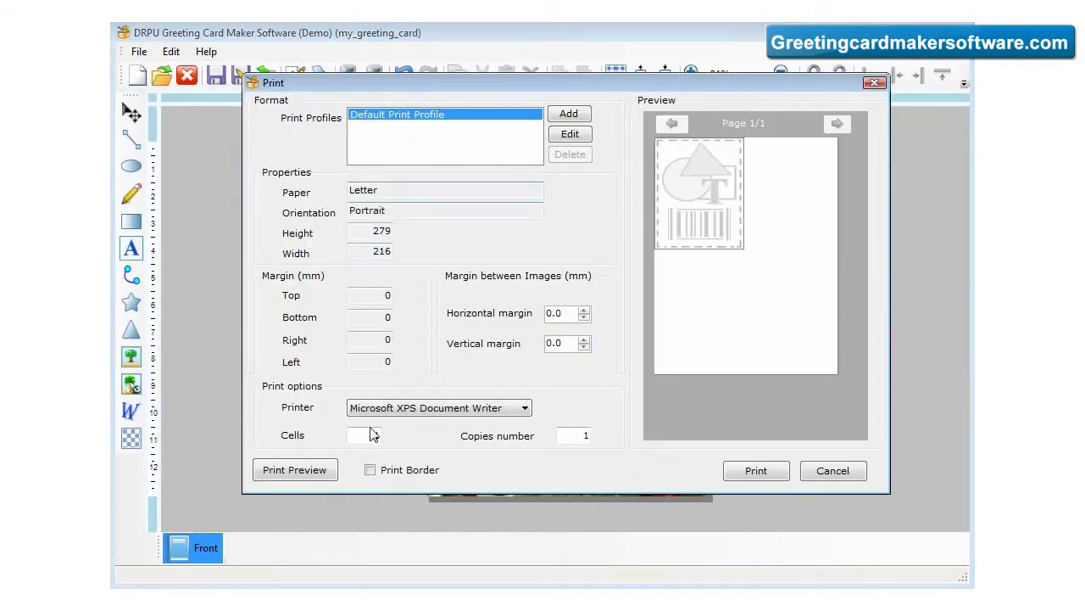
pyautogui.click(294, 470)
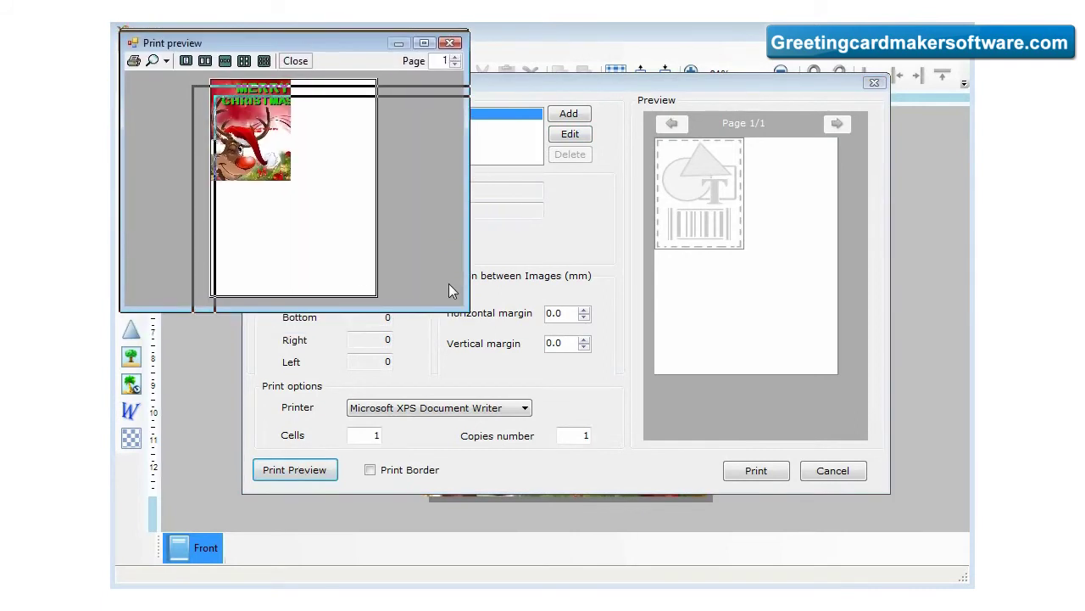
pyautogui.moveTo(463, 308); pyautogui.dragTo(958, 579)
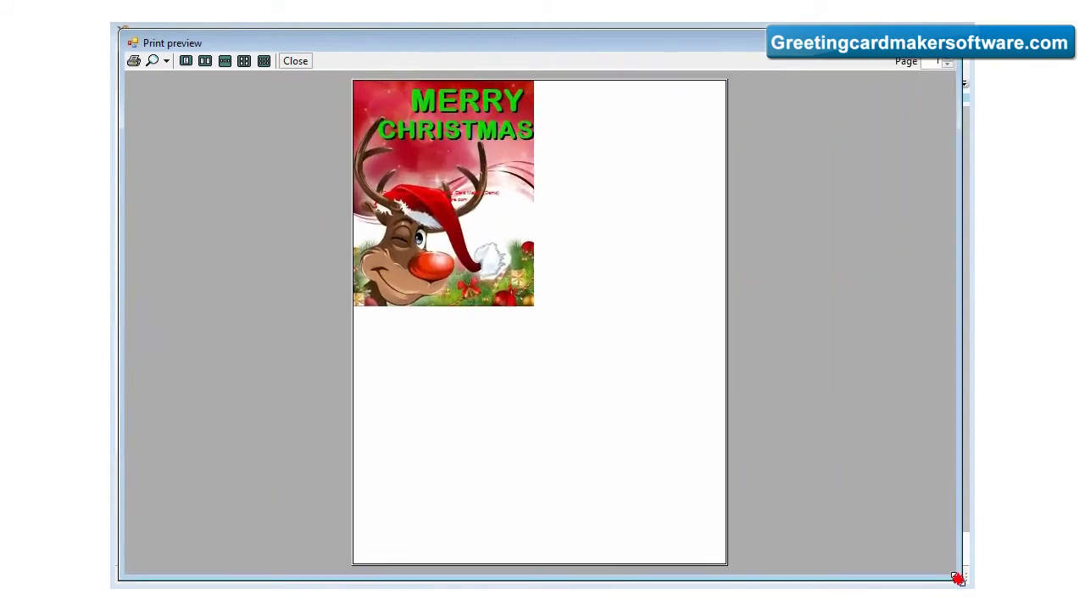
pyautogui.click(166, 62)
pyautogui.click(189, 151)
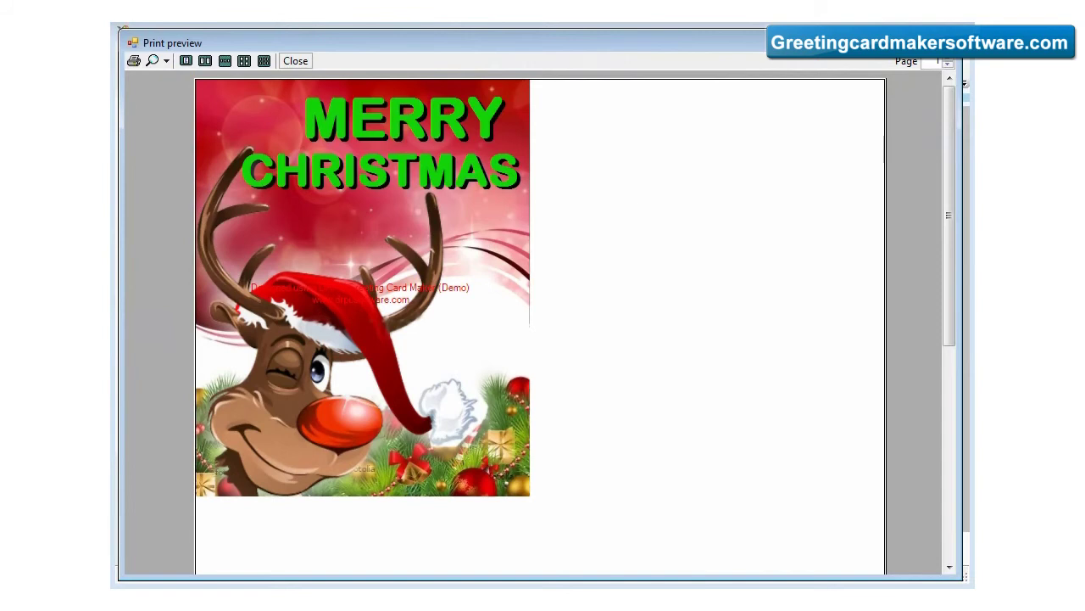
pyautogui.press('Escape')
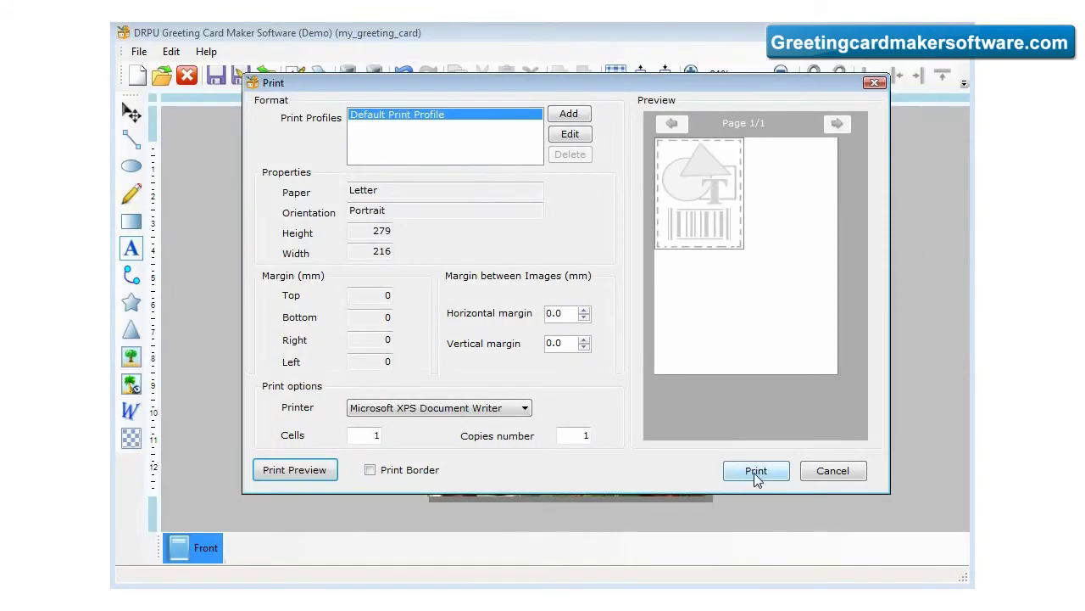
pyautogui.click(875, 82)
# Read the help topics on the introduction, software installation, system requirements and software menu bar.
pyautogui.click(206, 51)
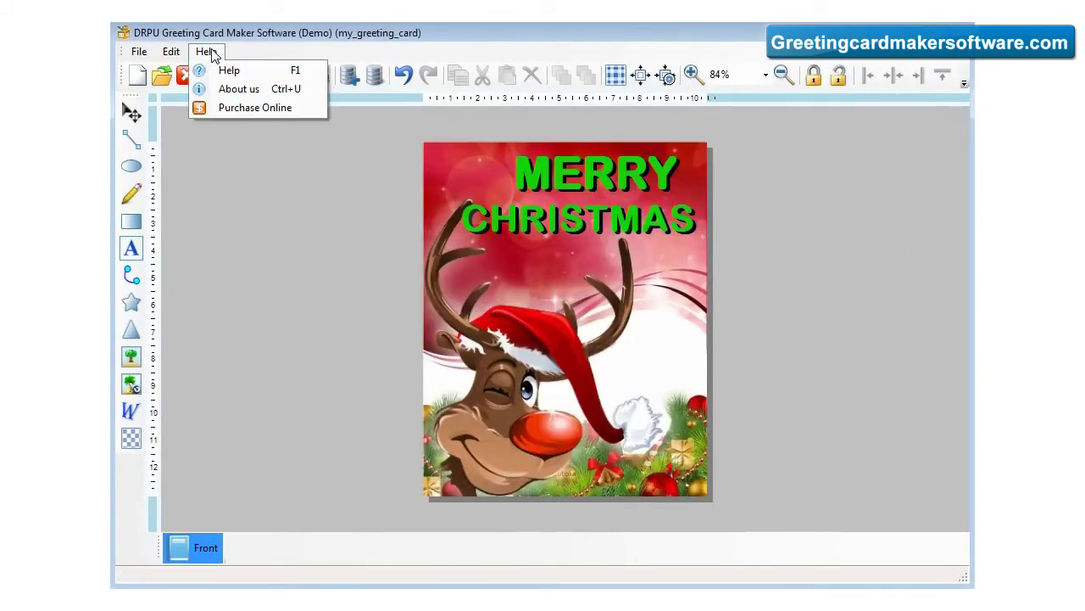
pyautogui.click(217, 72)
pyautogui.moveTo(296, 43); pyautogui.dragTo(304, 42)
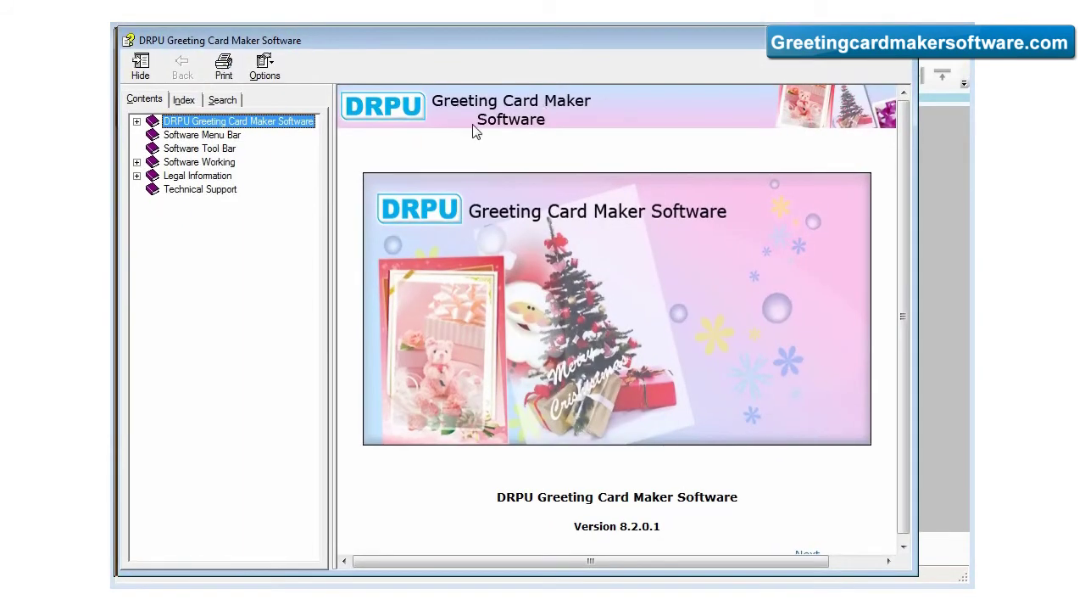
pyautogui.click(137, 122)
pyautogui.click(203, 135)
pyautogui.moveTo(904, 235); pyautogui.dragTo(901, 363)
pyautogui.click(234, 149)
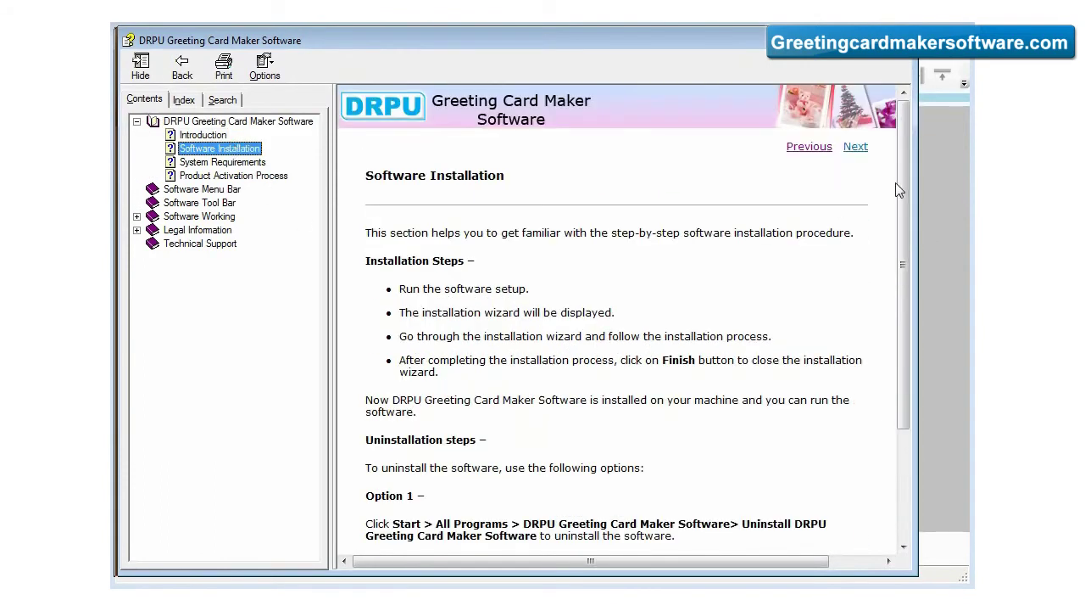
pyautogui.scroll(-3, 827, 343)
pyautogui.click(197, 165)
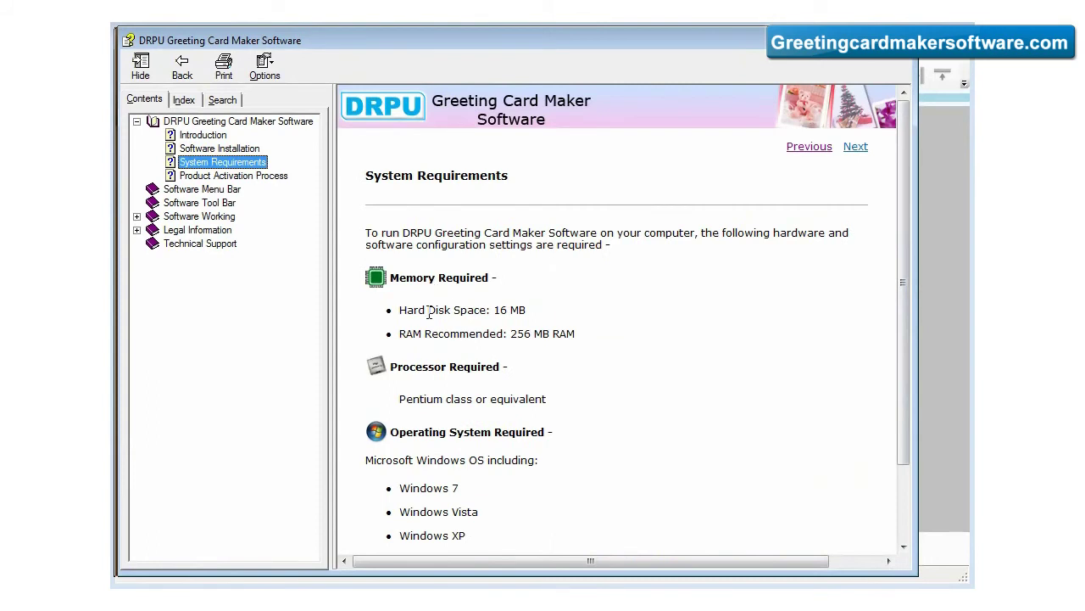
pyautogui.click(191, 190)
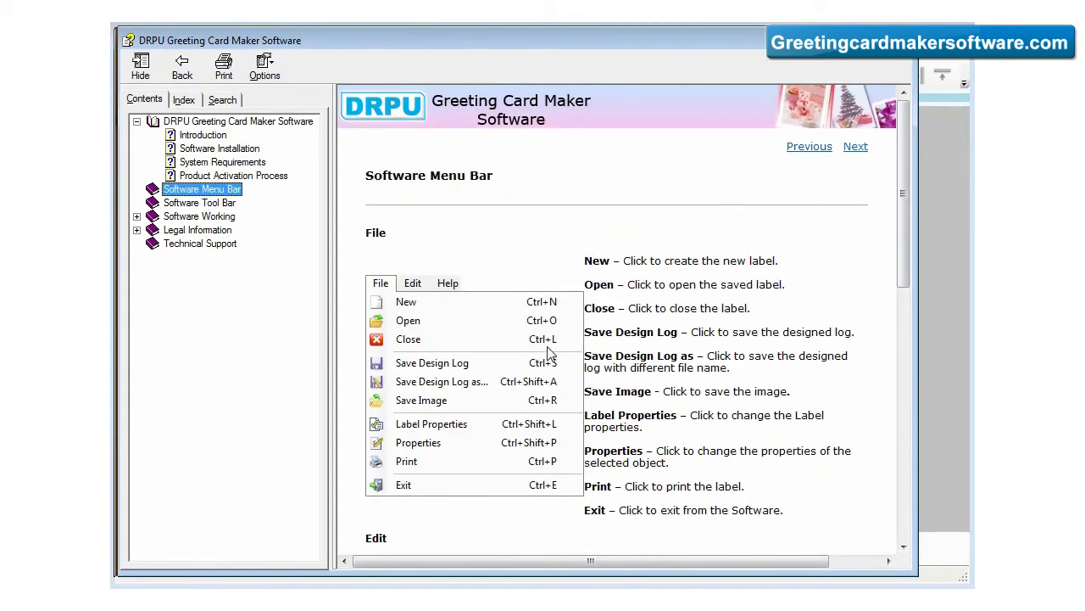
pyautogui.moveTo(907, 218); pyautogui.dragTo(906, 461)
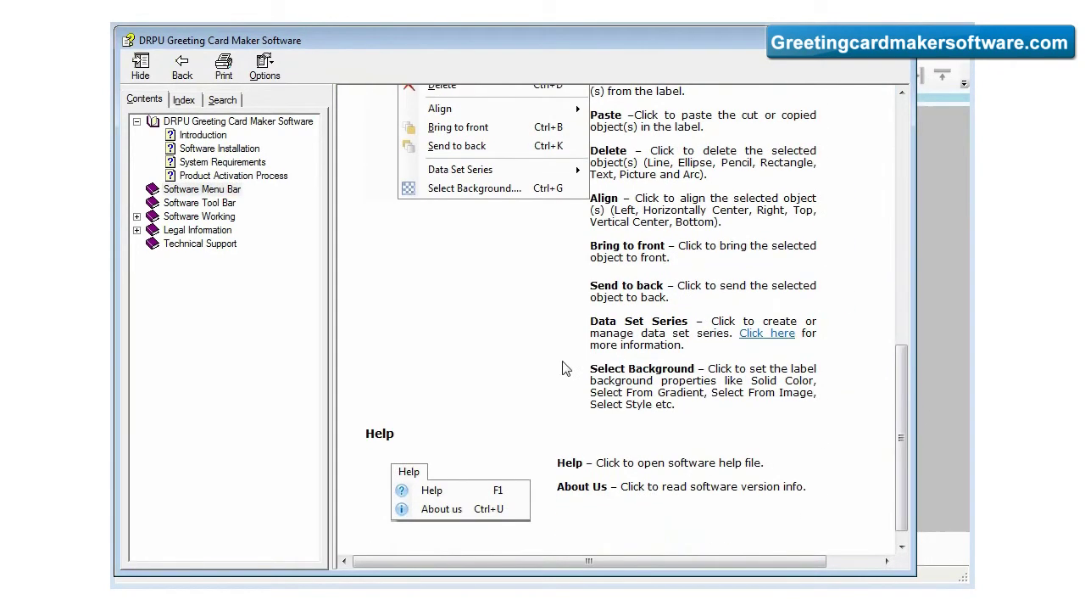
# Read the help topics on creating greeting cards, data set series, printing designed cards and the license agreement.
pyautogui.click(200, 216)
pyautogui.click(208, 230)
pyautogui.moveTo(902, 123); pyautogui.dragTo(902, 519)
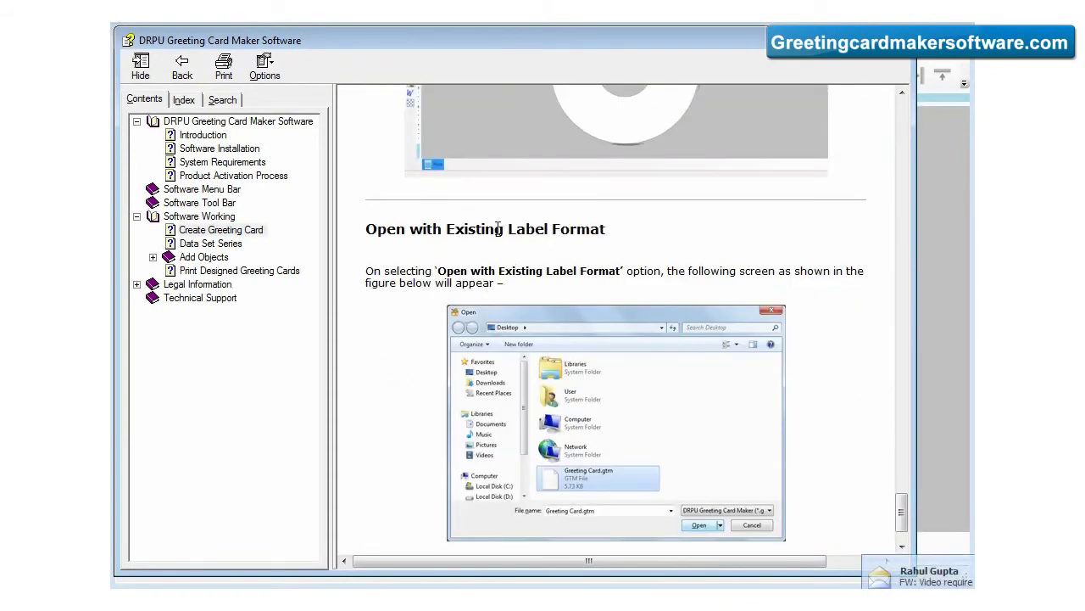
pyautogui.click(212, 245)
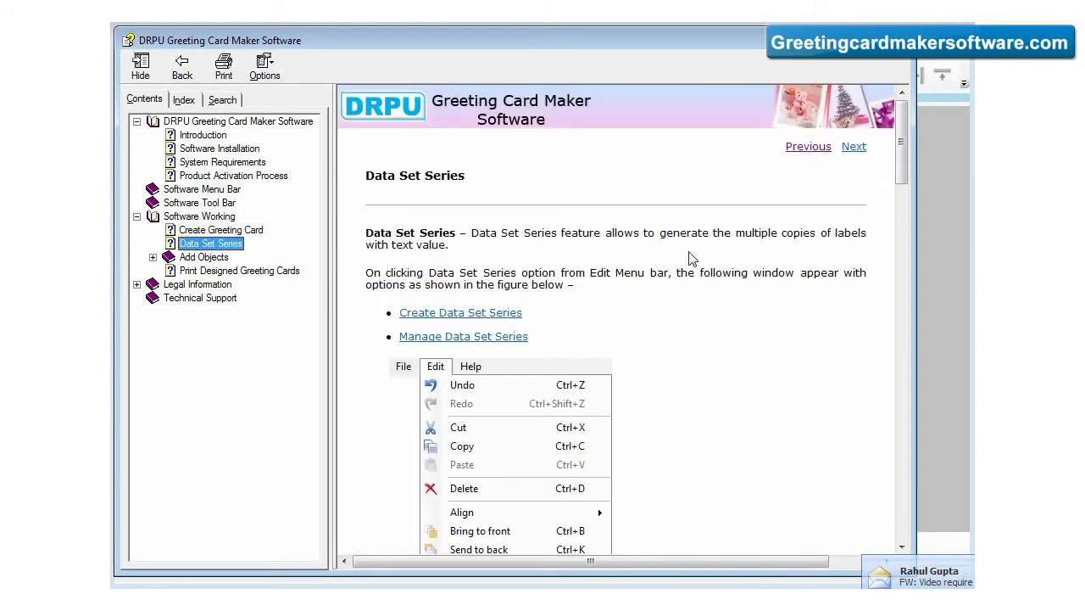
pyautogui.moveTo(903, 157); pyautogui.dragTo(902, 500)
pyautogui.click(230, 269)
pyautogui.moveTo(907, 180); pyautogui.dragTo(902, 487)
pyautogui.click(137, 284)
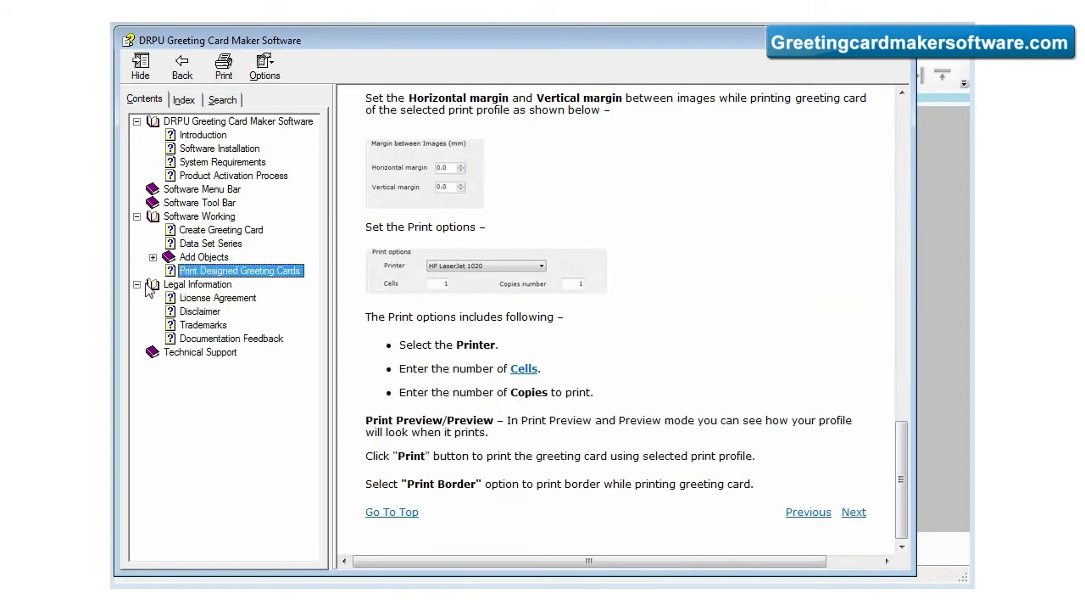
pyautogui.click(191, 297)
pyautogui.moveTo(904, 230); pyautogui.dragTo(902, 463)
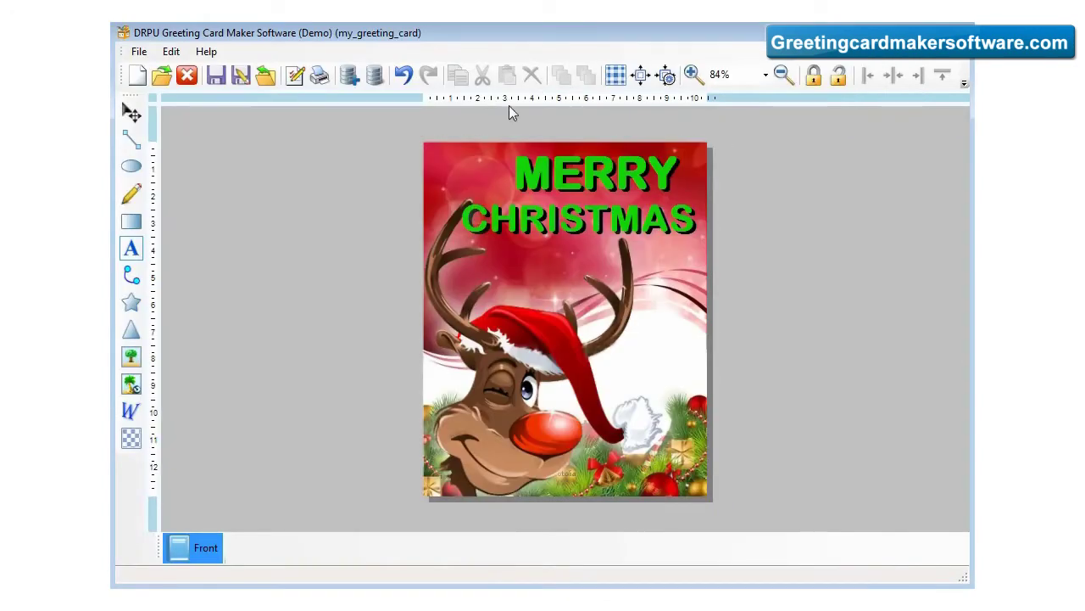
# View the software's version and contact details in About Us, and close the information.
pyautogui.click(206, 51)
pyautogui.click(238, 87)
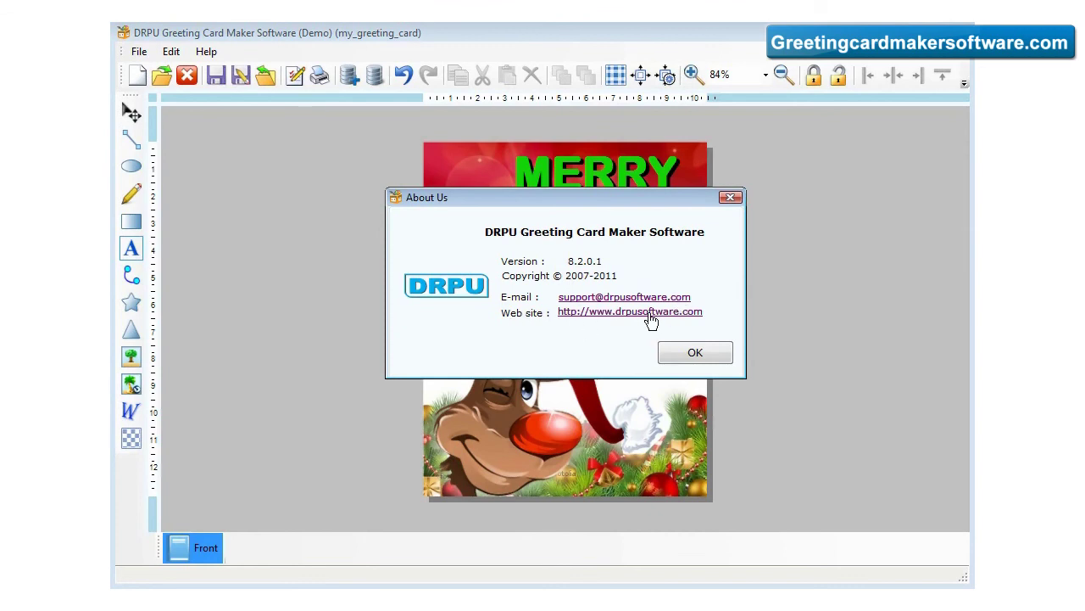
pyautogui.click(690, 351)
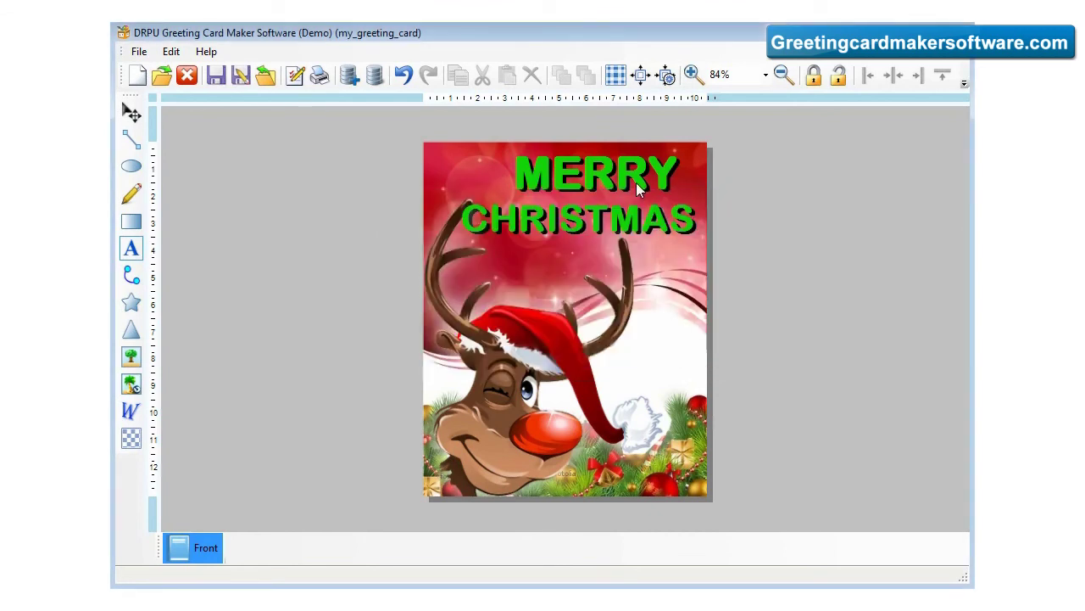
pyautogui.click(206, 51)
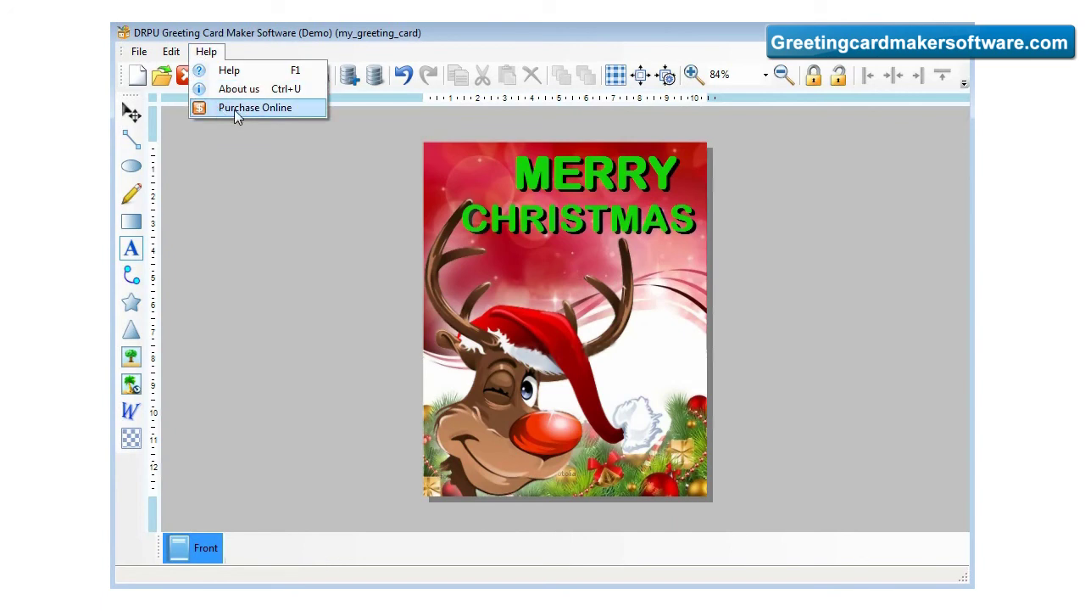
pyautogui.click(543, 124)
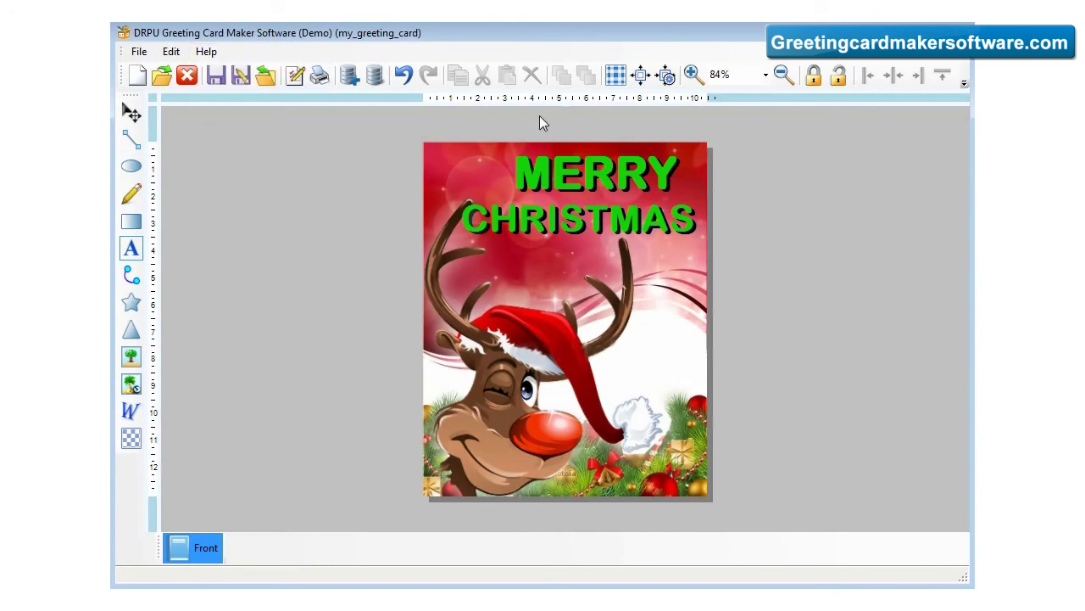